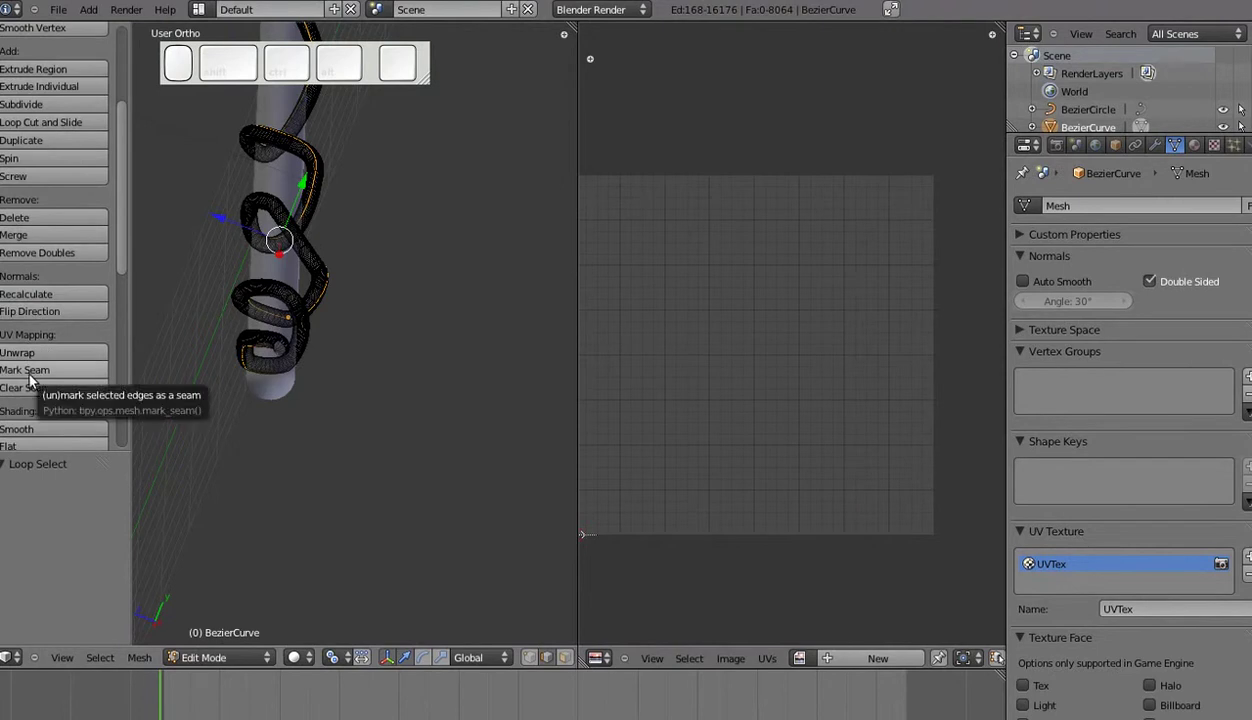
# Select the entire coiled tube mesh and unwrap it along its marked seam.
pyautogui.scroll(2, 368, 354)
pyautogui.press('a')
pyautogui.scroll(4, 312, 333)
pyautogui.scroll(4, 425, 395)
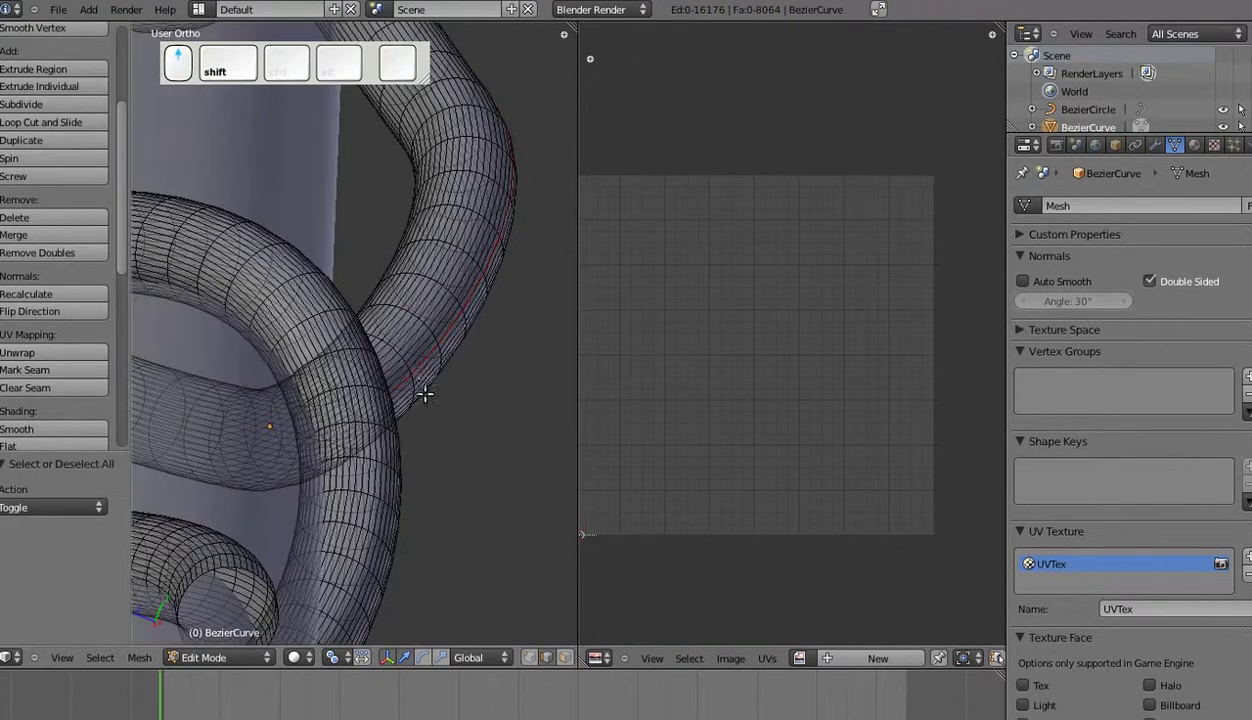
pyautogui.press('a')
pyautogui.scroll(-5, 410, 390)
pyautogui.press('u')
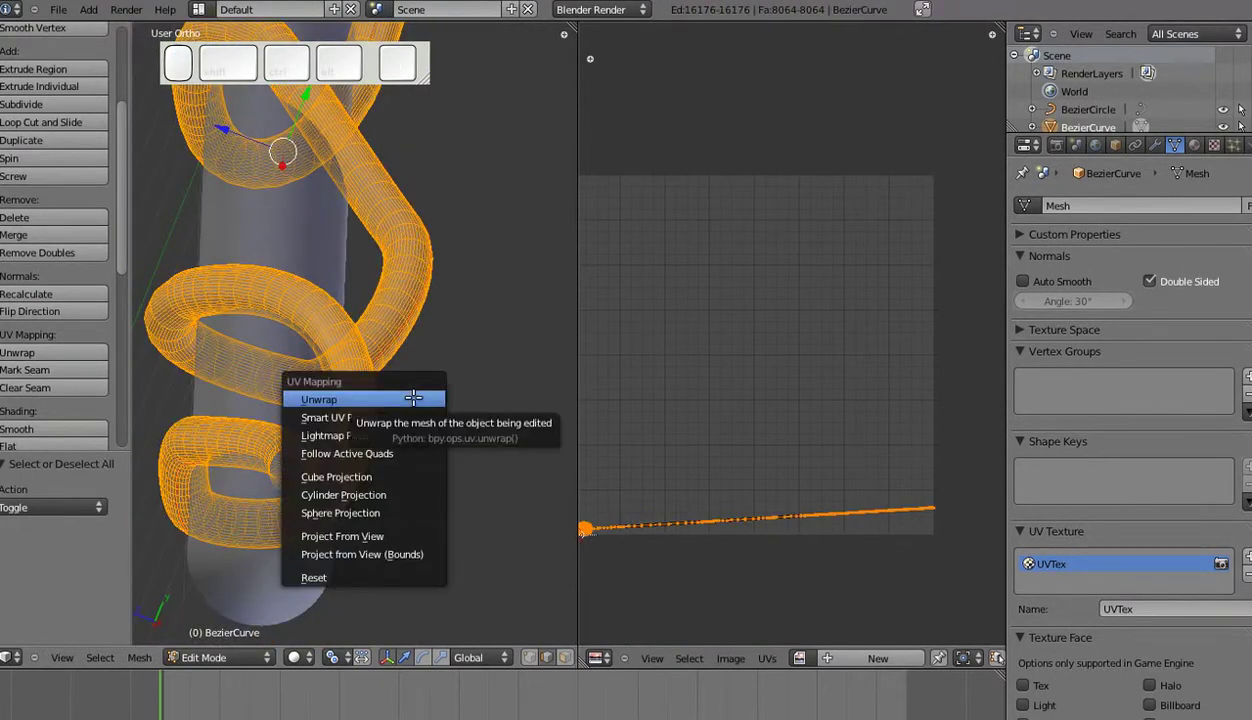
pyautogui.click(417, 398)
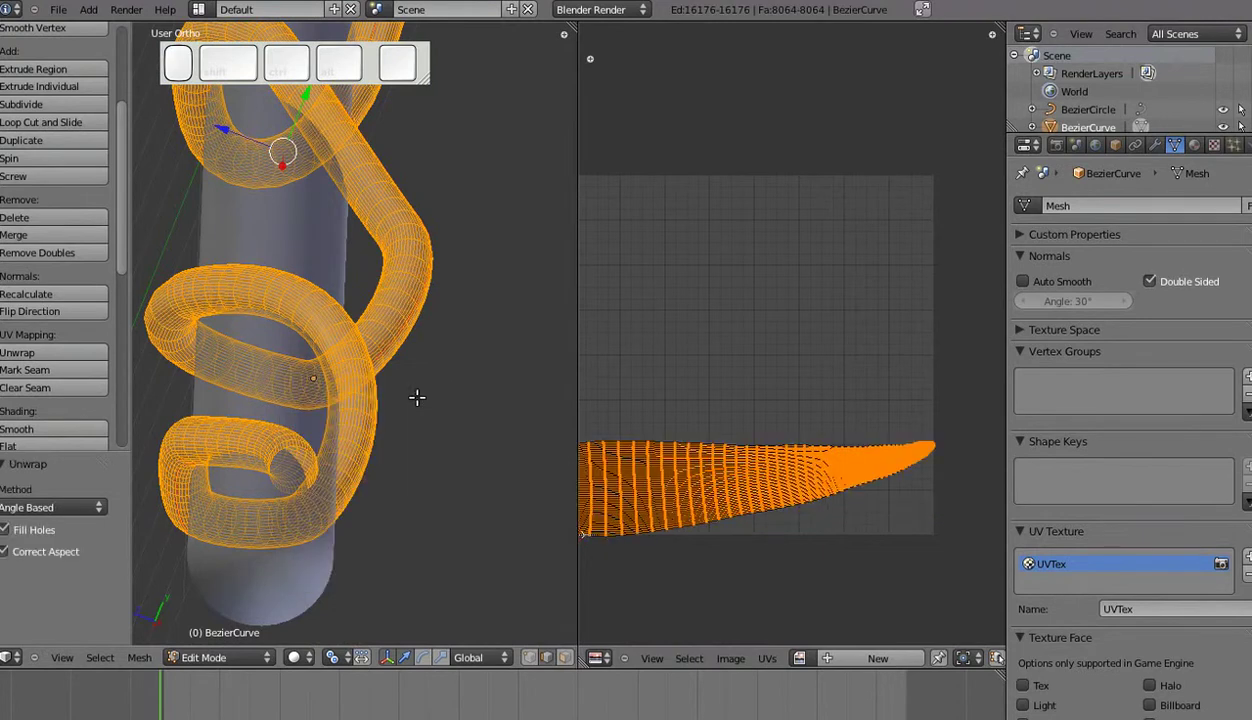
# Widen the UV editor at the 3D view's expense to show the overlapping end of the unwrapped island.
pyautogui.scroll(5, 819, 442)
pyautogui.keyDown('shift'); pyautogui.moveTo(819, 442); pyautogui.dragTo(721, 492, button='middle'); pyautogui.keyUp('shift')
pyautogui.scroll(5, 674, 246)
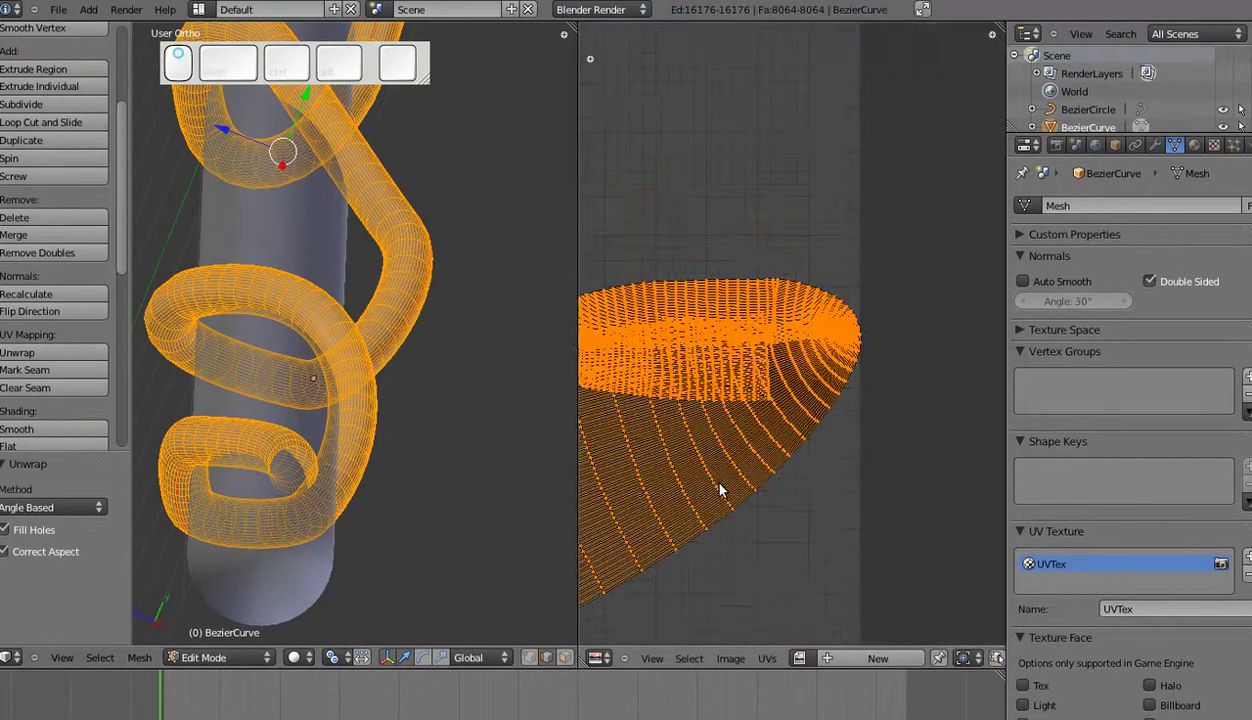
pyautogui.scroll(4, 721, 492)
pyautogui.keyDown('shift'); pyautogui.moveTo(735, 400); pyautogui.dragTo(766, 369, button='middle'); pyautogui.keyUp('shift')
pyautogui.moveTo(578, 335); pyautogui.dragTo(351, 321)
pyautogui.scroll(-12, 300, 650)
# Enable proportional editing and try to move a UV vertex at the island's overlapping end.
pyautogui.click(150, 659)
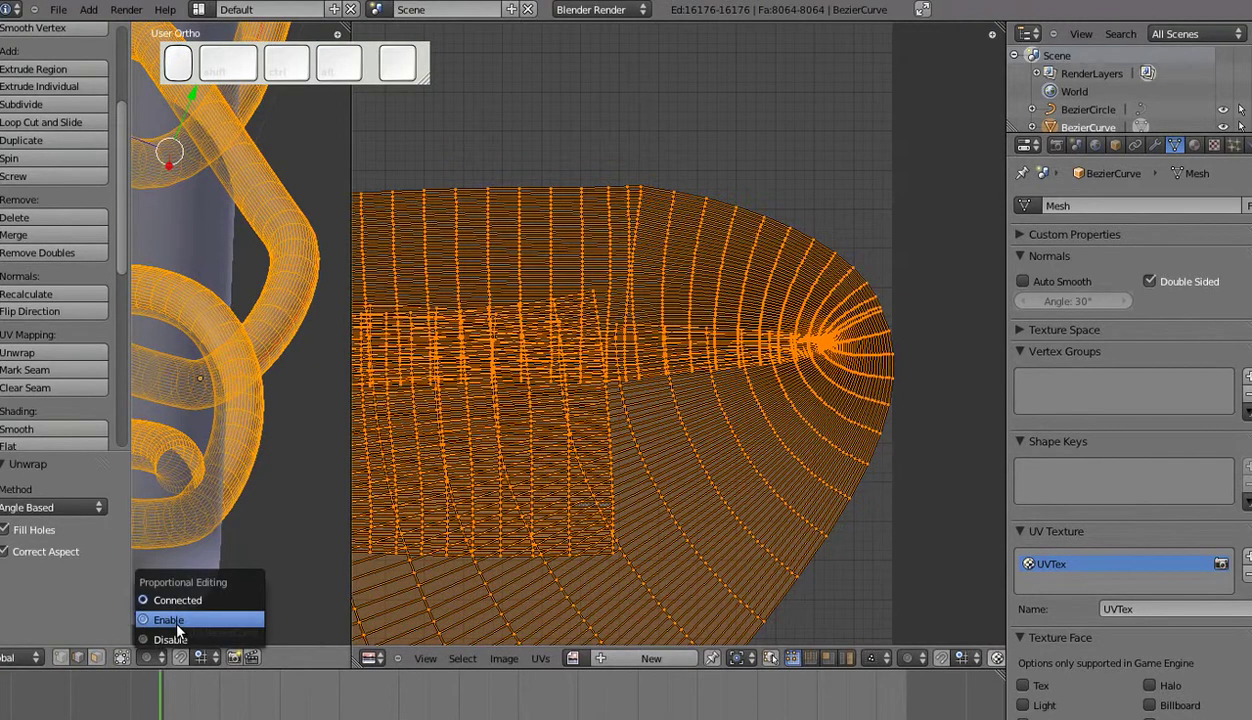
pyautogui.click(177, 624)
pyautogui.scroll(-6, 654, 386)
pyautogui.rightClick(665, 298)
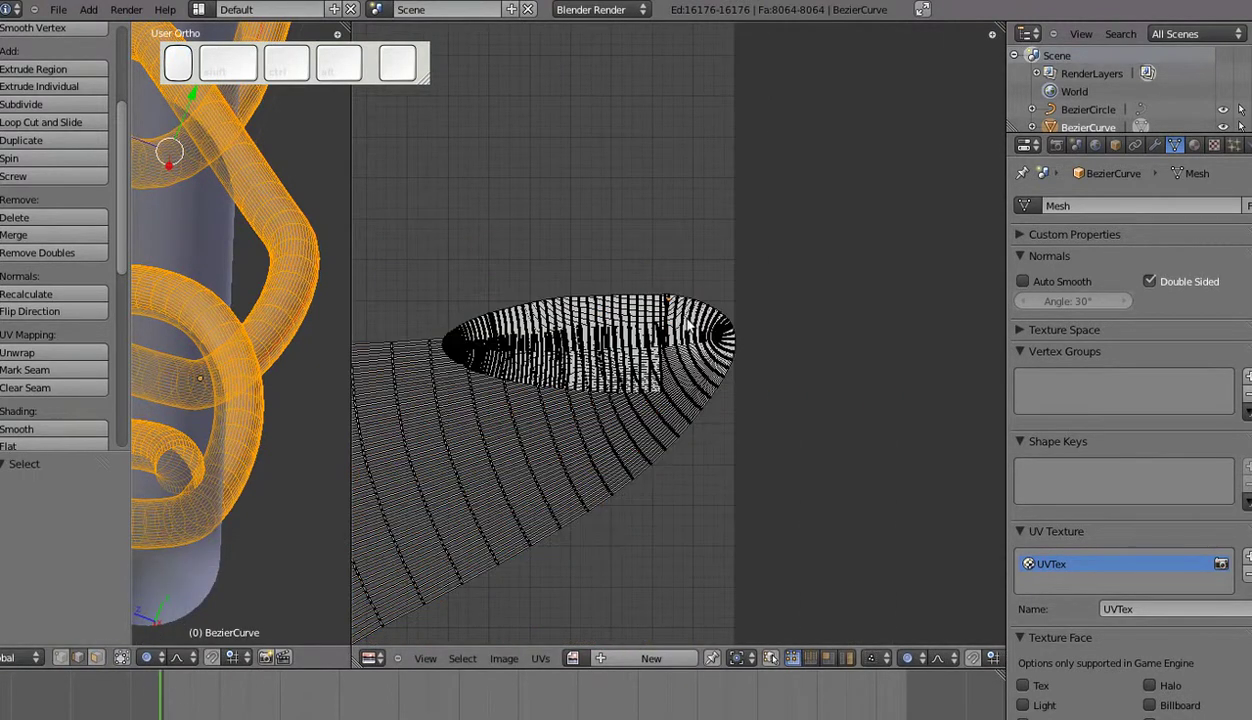
pyautogui.scroll(-7, 687, 319)
pyautogui.press('g')
pyautogui.scroll(10, 696, 314)
pyautogui.scroll(10, 699, 317)
pyautogui.rightClick(717, 338)
pyautogui.scroll(4, 655, 376)
pyautogui.scroll(-2, 652, 378)
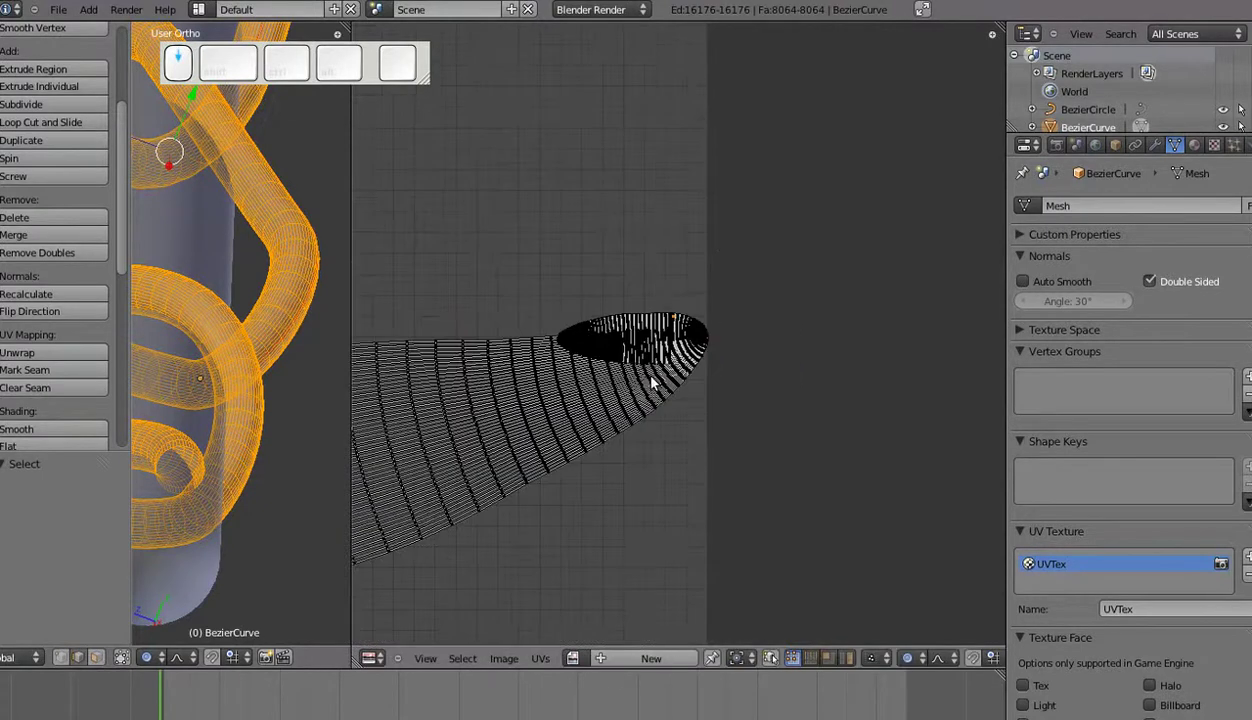
# Try to raise the UV island's upper edge loop along the Y axis with proportional editing, and undo the move.
pyautogui.keyDown('alt'); pyautogui.rightClick(459, 337); pyautogui.keyUp('alt')
pyautogui.scroll(-10, 533, 428)
pyautogui.press('g')
pyautogui.press('y')
pyautogui.click(551, 201)
pyautogui.keyDown('shift'); pyautogui.moveTo(670, 64); pyautogui.dragTo(606, 418, button='middle'); pyautogui.keyUp('shift')
pyautogui.scroll(-5, 609, 420)
pyautogui.hotkey('ctrl', 'z')
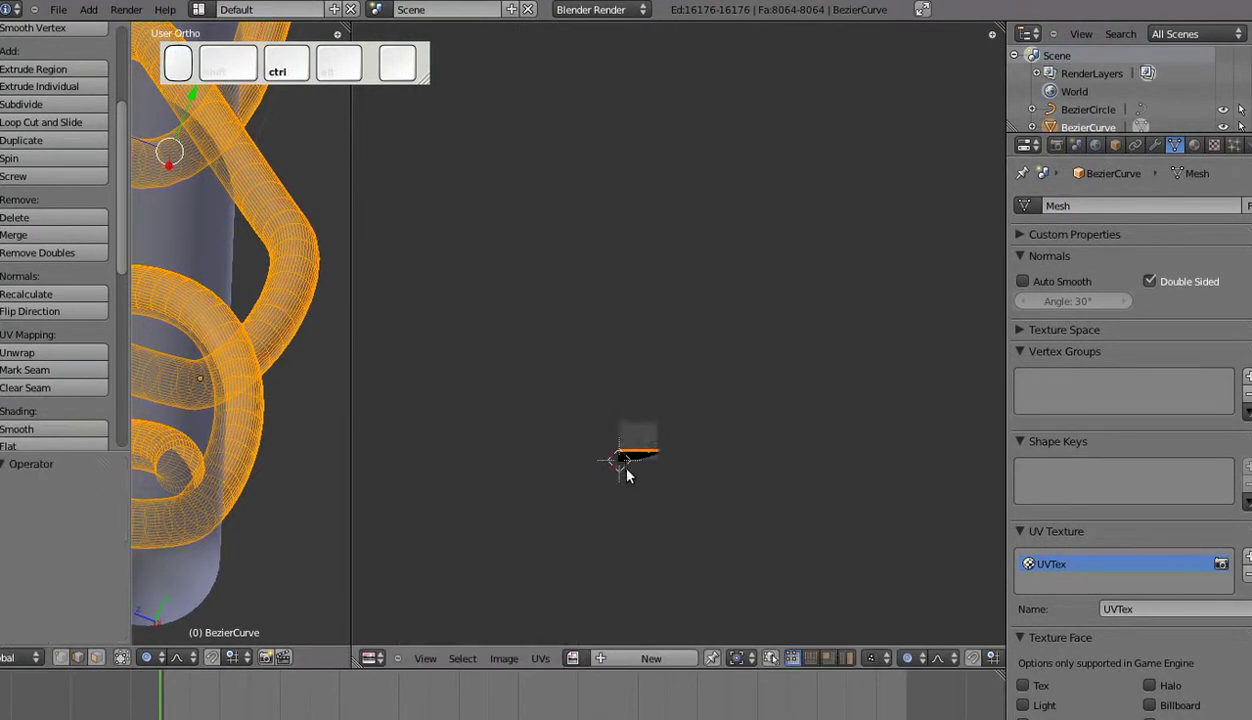
# Disable proportional editing and raise the island's upper UV edge loop well above the rest along the Y axis.
pyautogui.scroll(3, 627, 471)
pyautogui.click(153, 657)
pyautogui.click(158, 642)
pyautogui.press('g')
pyautogui.moveTo(626, 540); pyautogui.dragTo(614, 350, button='middle')
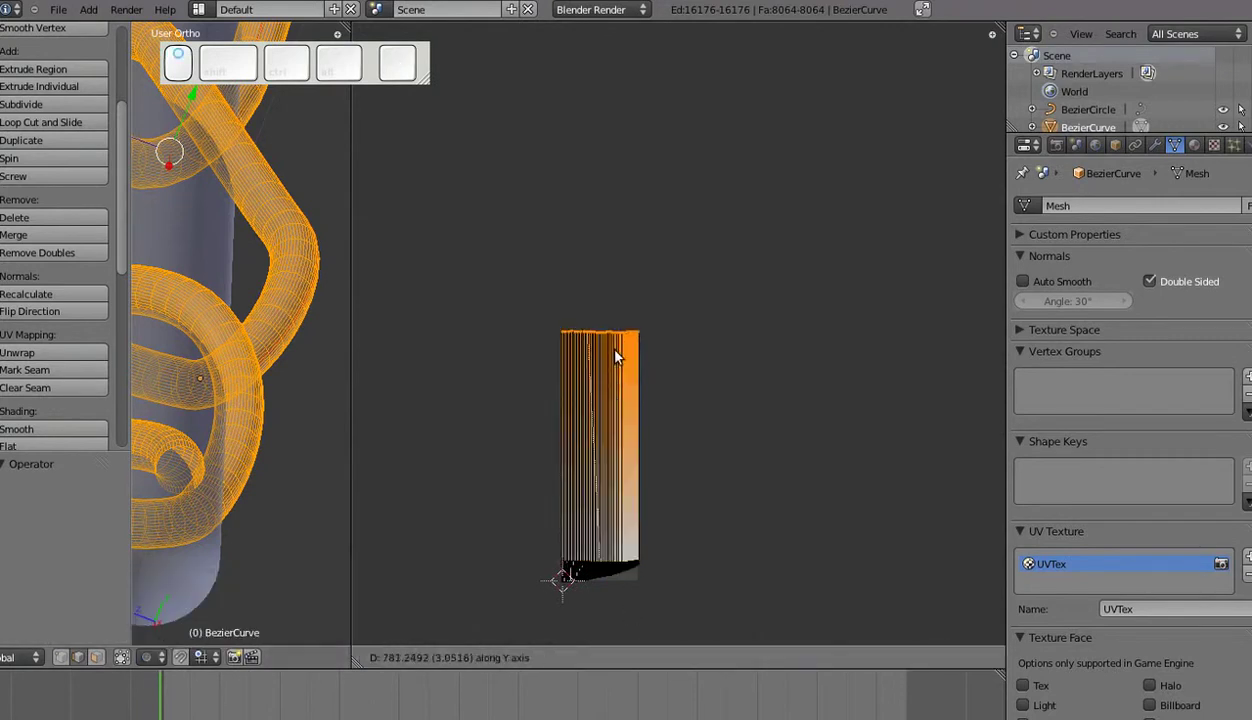
pyautogui.click(606, 275)
# Enable proportional editing and try to move the end vertex of the raised edge loop.
pyautogui.click(155, 657)
pyautogui.click(172, 621)
pyautogui.scroll(8, 690, 150)
pyautogui.keyDown('shift'); pyautogui.moveTo(471, 221); pyautogui.dragTo(459, 358, button='middle'); pyautogui.keyUp('shift')
pyautogui.scroll(1, 663, 436)
pyautogui.scroll(5, 700, 400)
pyautogui.keyDown('shift'); pyautogui.moveTo(832, 316); pyautogui.dragTo(738, 341, button='middle'); pyautogui.keyUp('shift')
pyautogui.rightClick(800, 281)
pyautogui.scroll(-2, 751, 358)
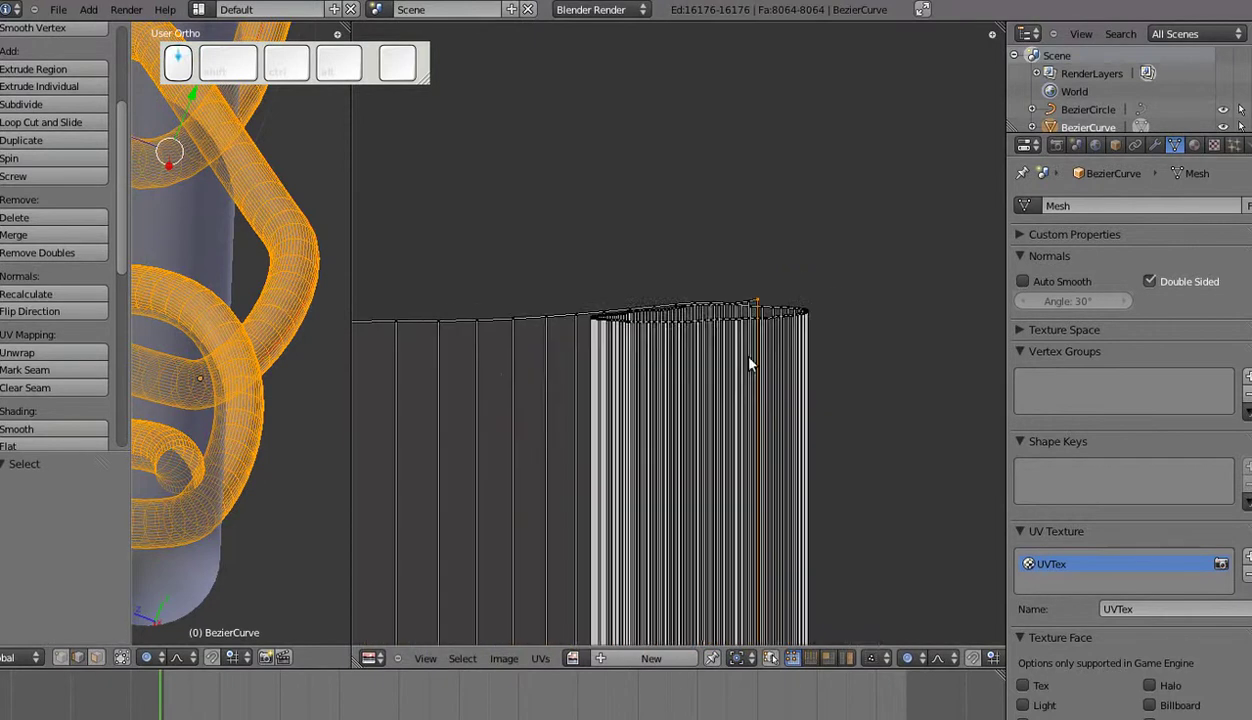
pyautogui.press('g')
pyautogui.scroll(-4, 731, 448)
pyautogui.scroll(20, 730, 449)
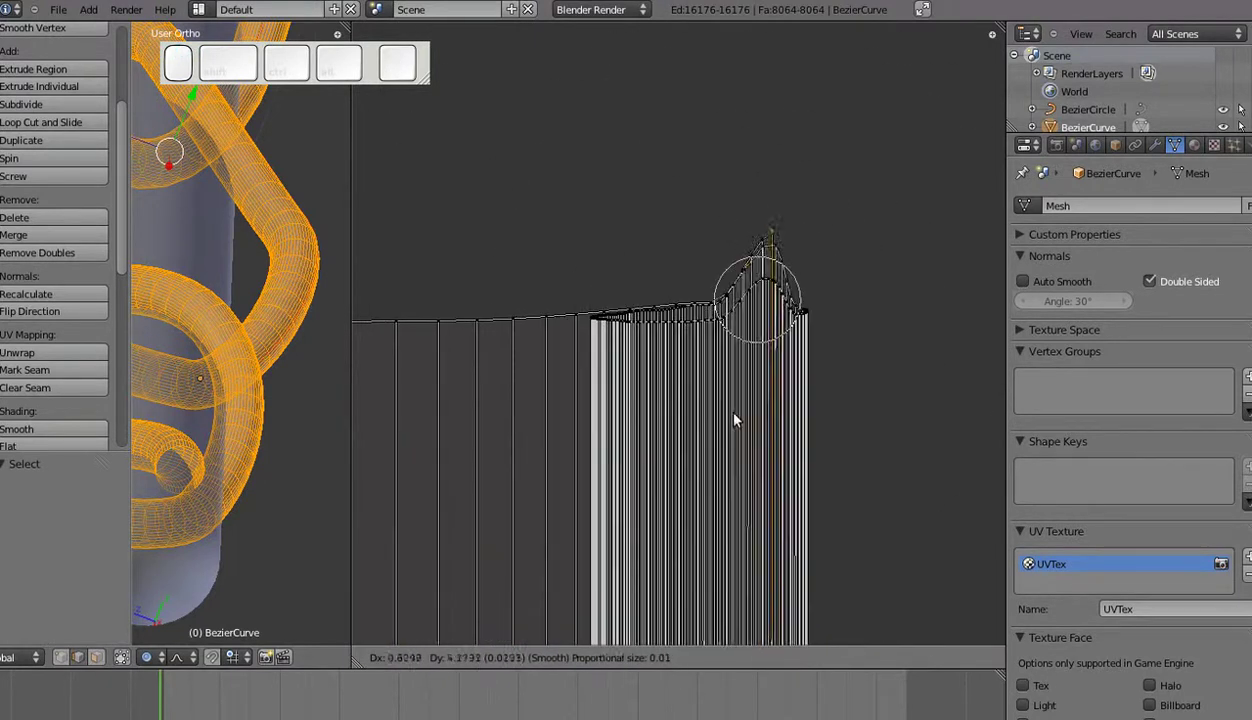
pyautogui.rightClick(734, 413)
# Select the topmost folded-back row of the raised edge's vertices and rotate it by about -175° without proportional editing.
pyautogui.scroll(4, 745, 408)
pyautogui.keyDown('shift'); pyautogui.moveTo(878, 245); pyautogui.dragTo(840, 274, button='middle'); pyautogui.keyUp('shift')
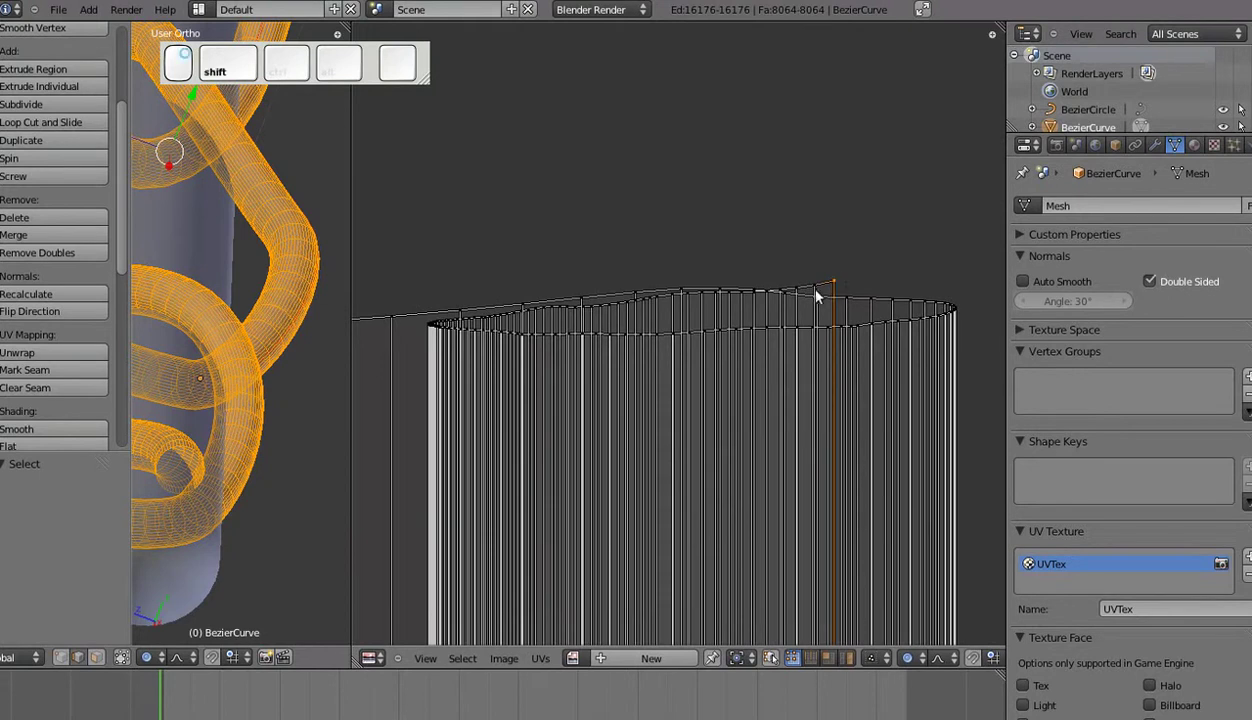
pyautogui.scroll(4, 810, 300)
pyautogui.keyDown('shift'); pyautogui.moveTo(819, 306); pyautogui.dragTo(790, 381, button='middle'); pyautogui.keyUp('shift')
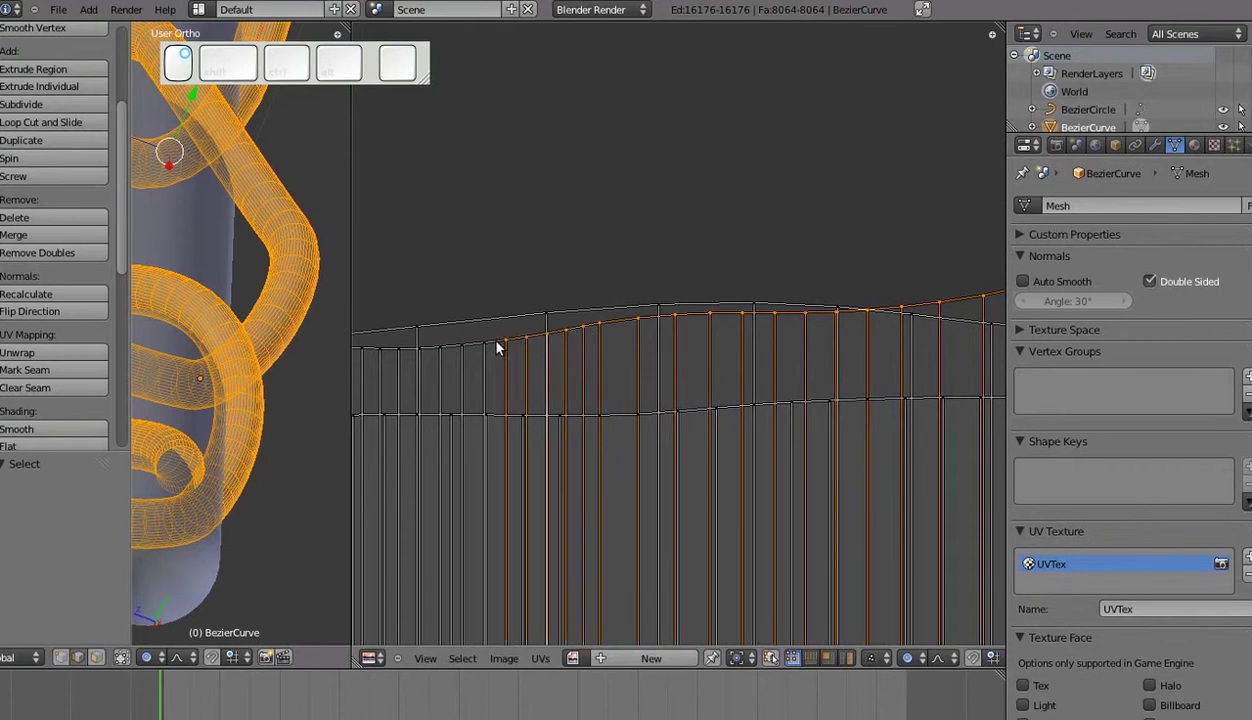
pyautogui.moveTo(371, 370); pyautogui.dragTo(810, 431, button='middle')
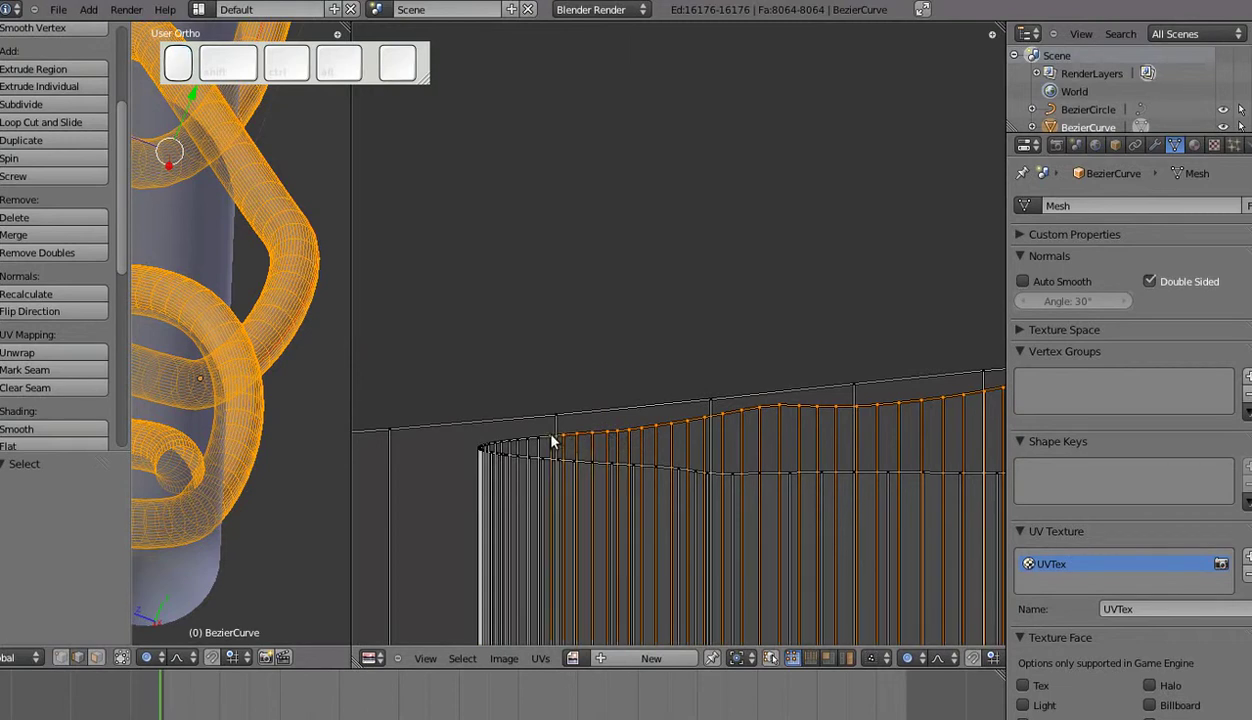
pyautogui.scroll(5, 484, 447)
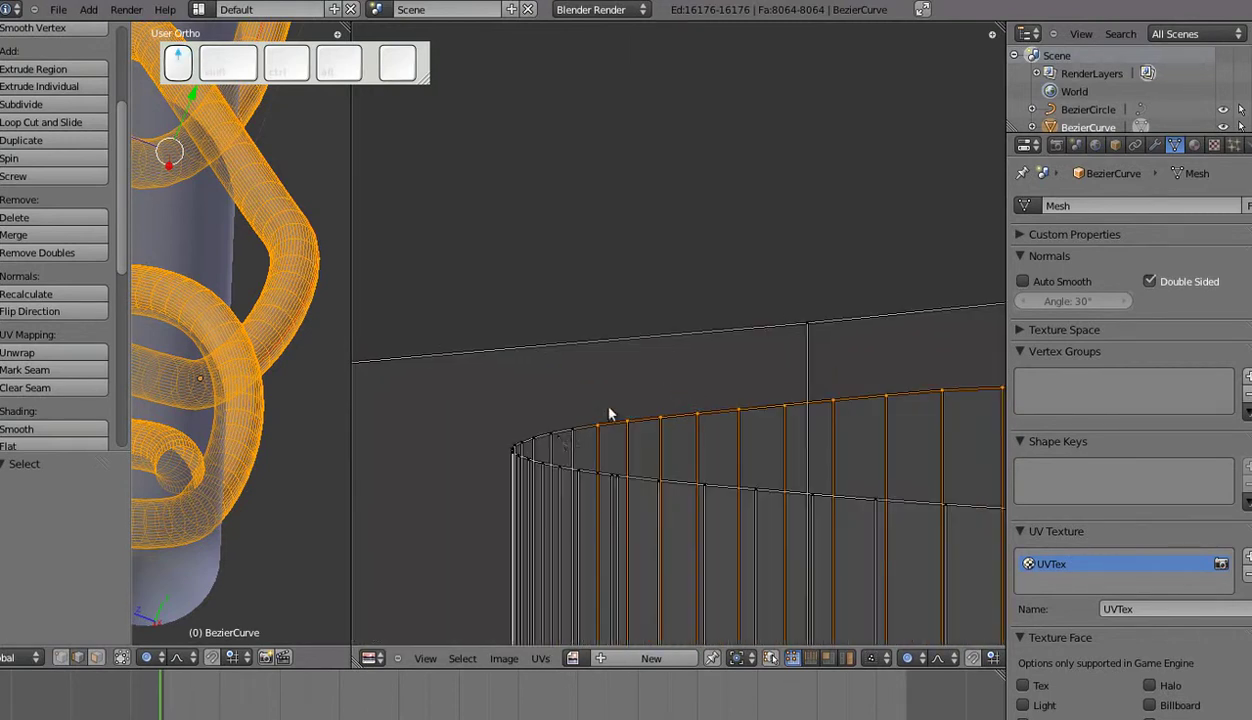
pyautogui.moveTo(510, 450); pyautogui.dragTo(726, 400, button='middle')
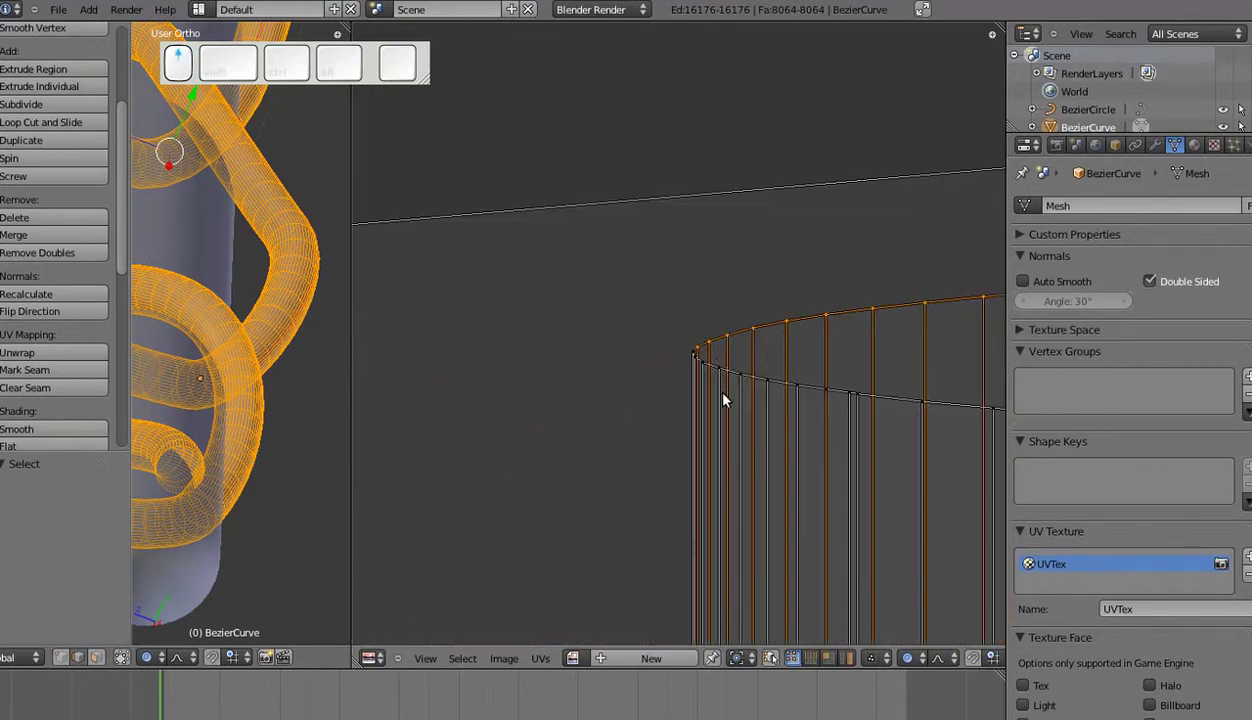
pyautogui.scroll(-13, 692, 355)
pyautogui.press('r')
pyautogui.press('Escape')
pyautogui.click(153, 657)
pyautogui.click(166, 641)
pyautogui.press('r')
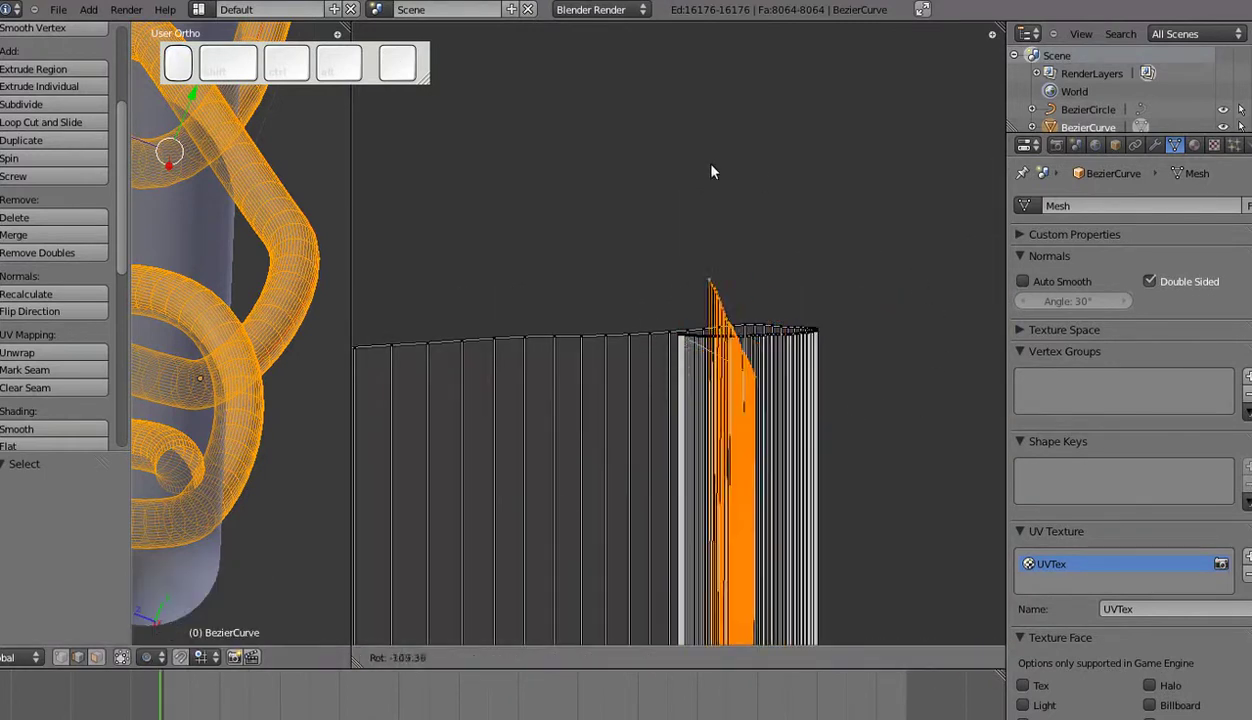
pyautogui.click(635, 285)
# Move the rotated vertex row so that its end meets the left fold of the raised edge.
pyautogui.press('g')
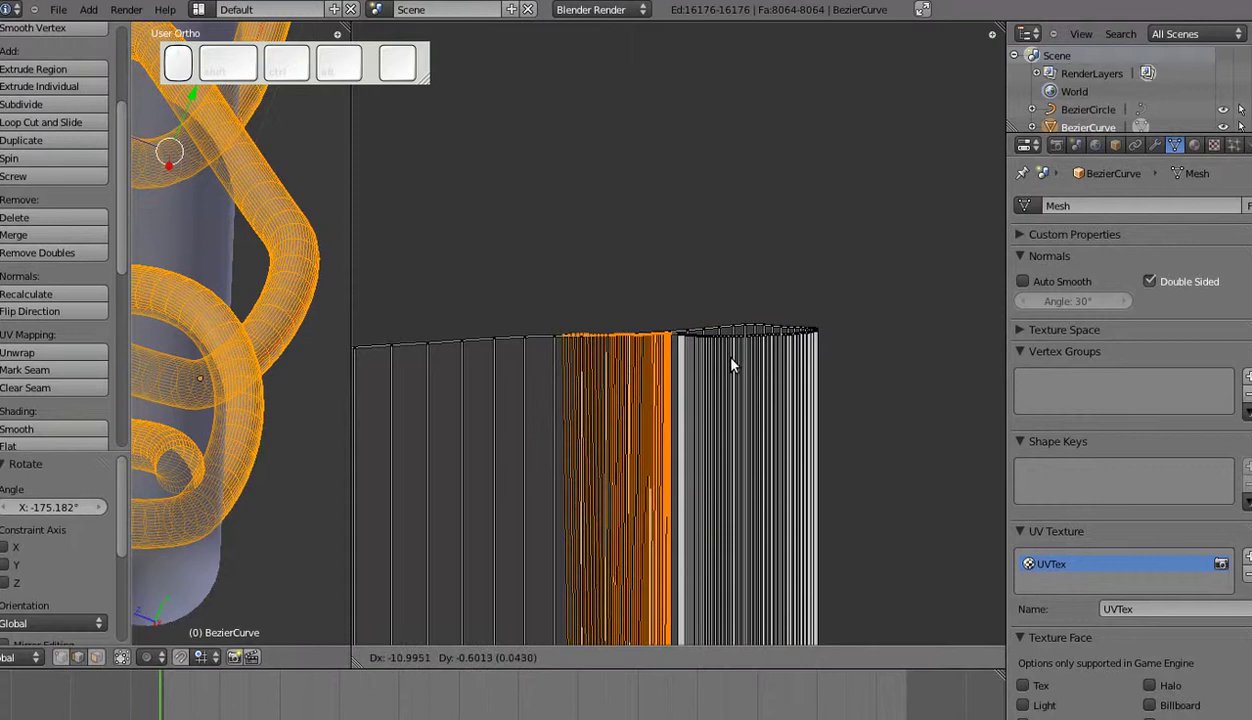
pyautogui.click(730, 368)
pyautogui.scroll(9, 704, 369)
pyautogui.scroll(6, 703, 363)
pyautogui.press('g')
pyautogui.click(881, 338)
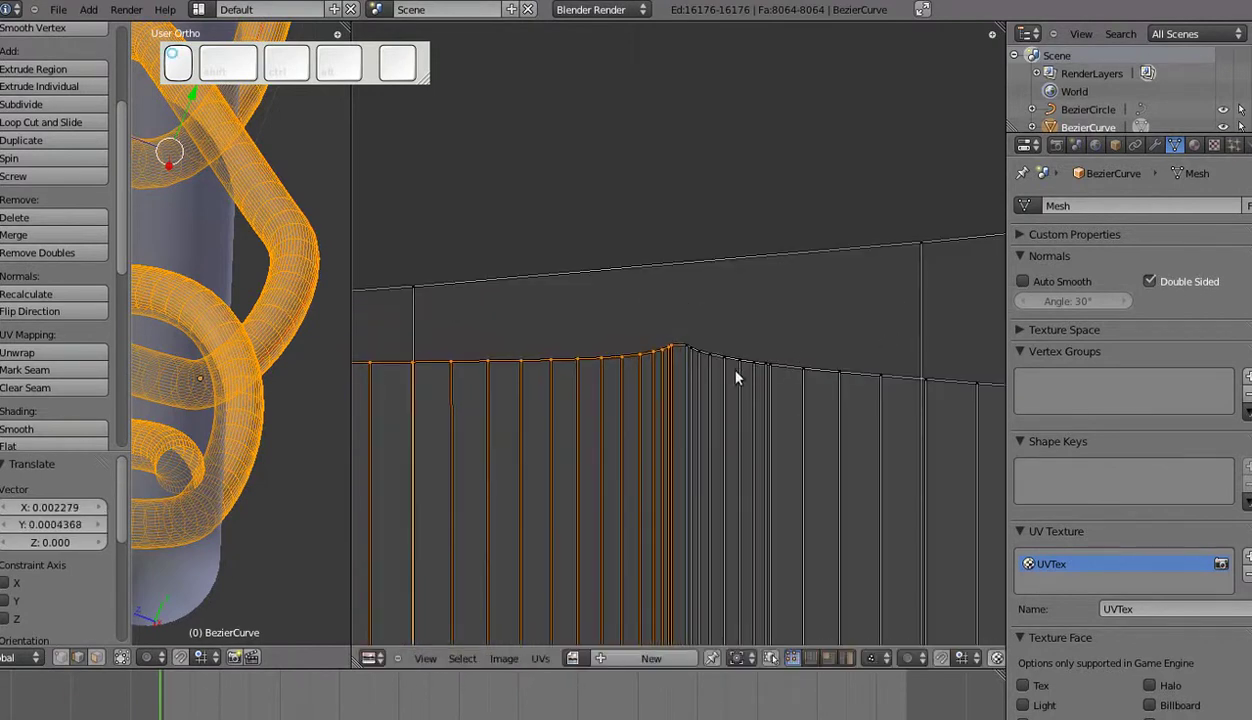
# Circle-select the remaining folded row between the two folds, flip it by rotation, and move it to the outer side of the right fold.
pyautogui.moveTo(744, 365); pyautogui.dragTo(840, 388)
pyautogui.rightClick(833, 405)
pyautogui.scroll(-4, 836, 406)
pyautogui.keyDown('shift'); pyautogui.moveTo(861, 415); pyautogui.dragTo(538, 444, button='middle'); pyautogui.keyUp('shift')
pyautogui.press('c')
pyautogui.moveTo(500, 400)
pyautogui.mouseDown()
pyautogui.moveTo(847, 433)
pyautogui.moveTo(566, 405)
pyautogui.mouseUp()
pyautogui.rightClick(572, 407)
pyautogui.keyDown('shift'); pyautogui.moveTo(831, 464); pyautogui.dragTo(424, 474, button='middle'); pyautogui.keyUp('shift')
pyautogui.press('c')
pyautogui.moveTo(376, 408); pyautogui.dragTo(758, 403)
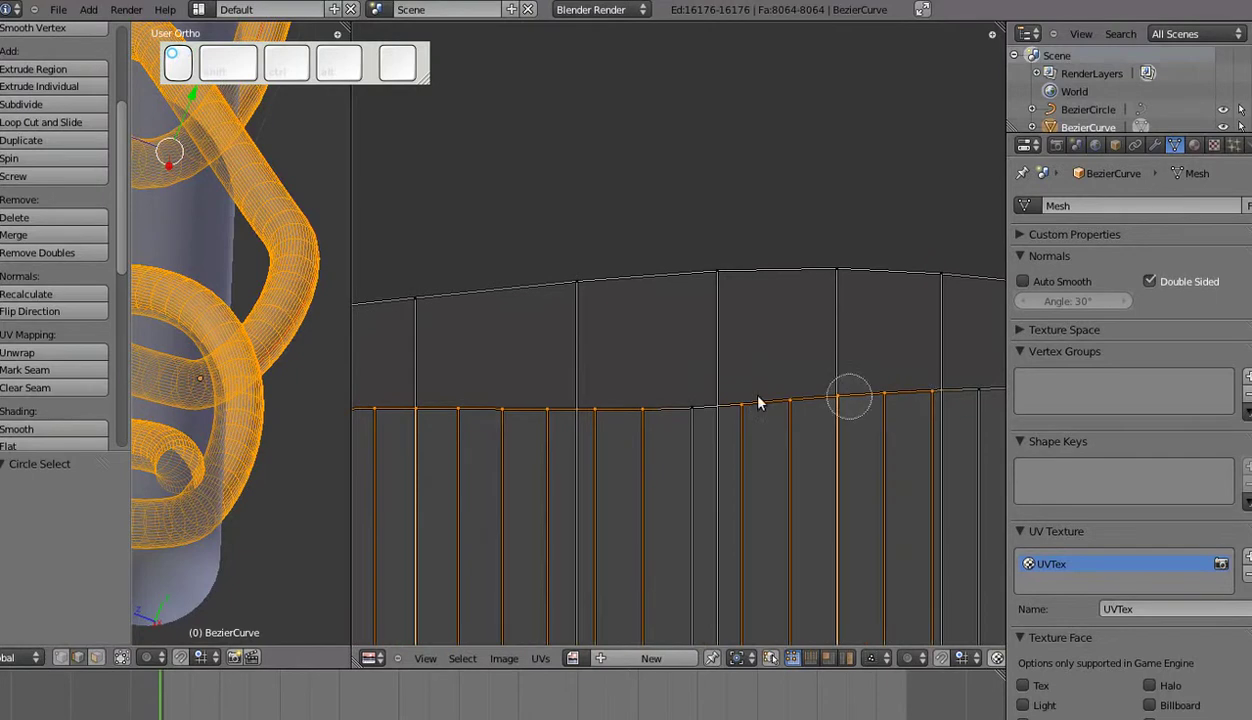
pyautogui.keyDown('shift'); pyautogui.moveTo(823, 446); pyautogui.dragTo(390, 449, button='middle'); pyautogui.keyUp('shift')
pyautogui.press('c')
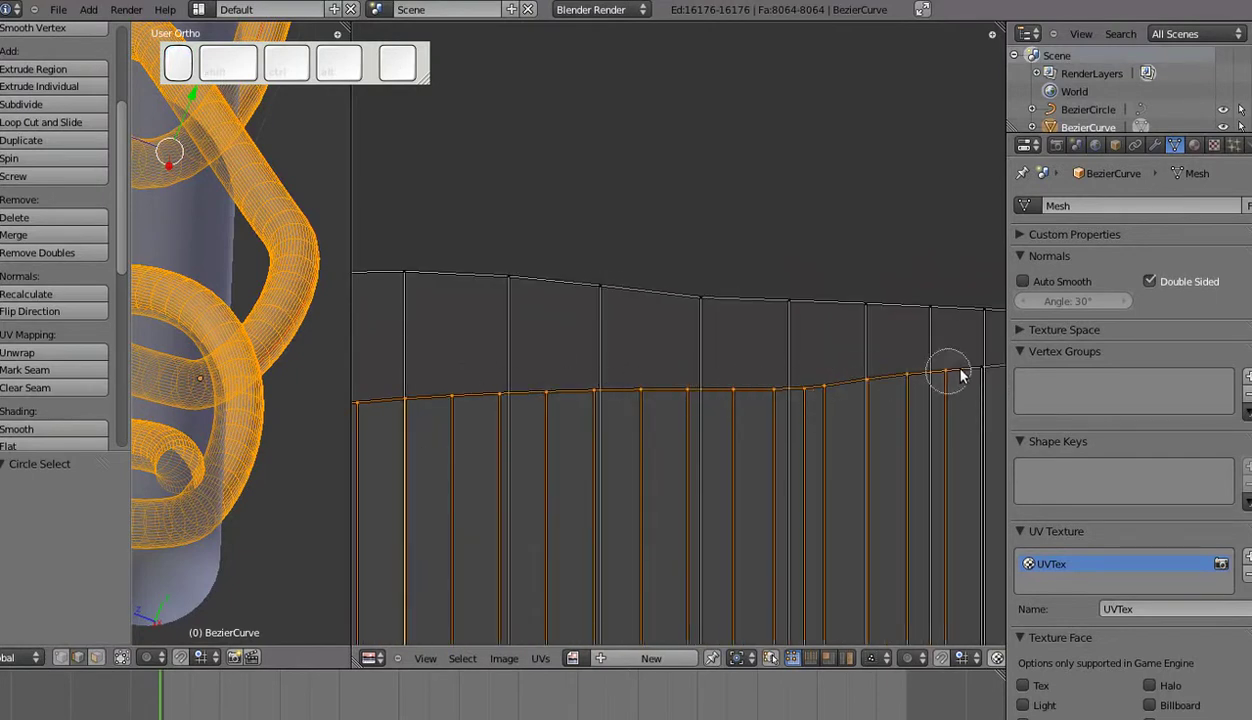
pyautogui.keyDown('shift'); pyautogui.moveTo(866, 410); pyautogui.dragTo(506, 432, button='middle'); pyautogui.keyUp('shift')
pyautogui.press('c')
pyautogui.moveTo(738, 388); pyautogui.dragTo(761, 377)
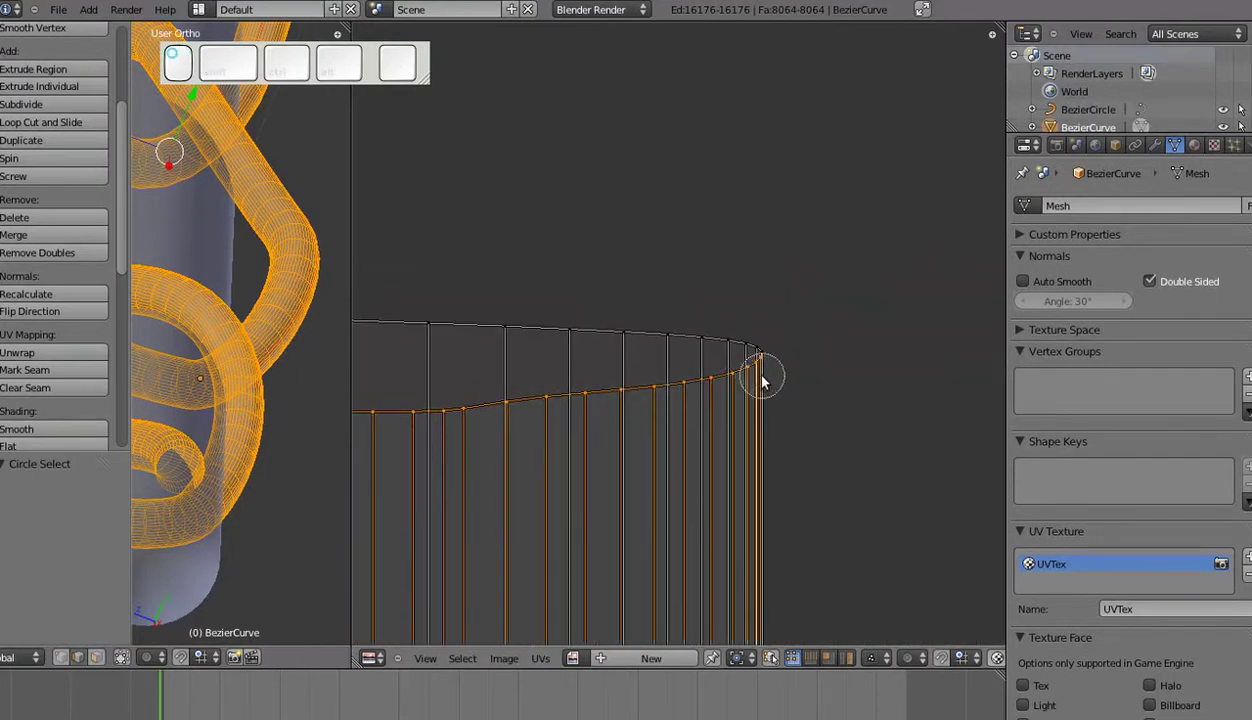
pyautogui.rightClick(761, 378)
pyautogui.scroll(-10, 732, 438)
pyautogui.press('r')
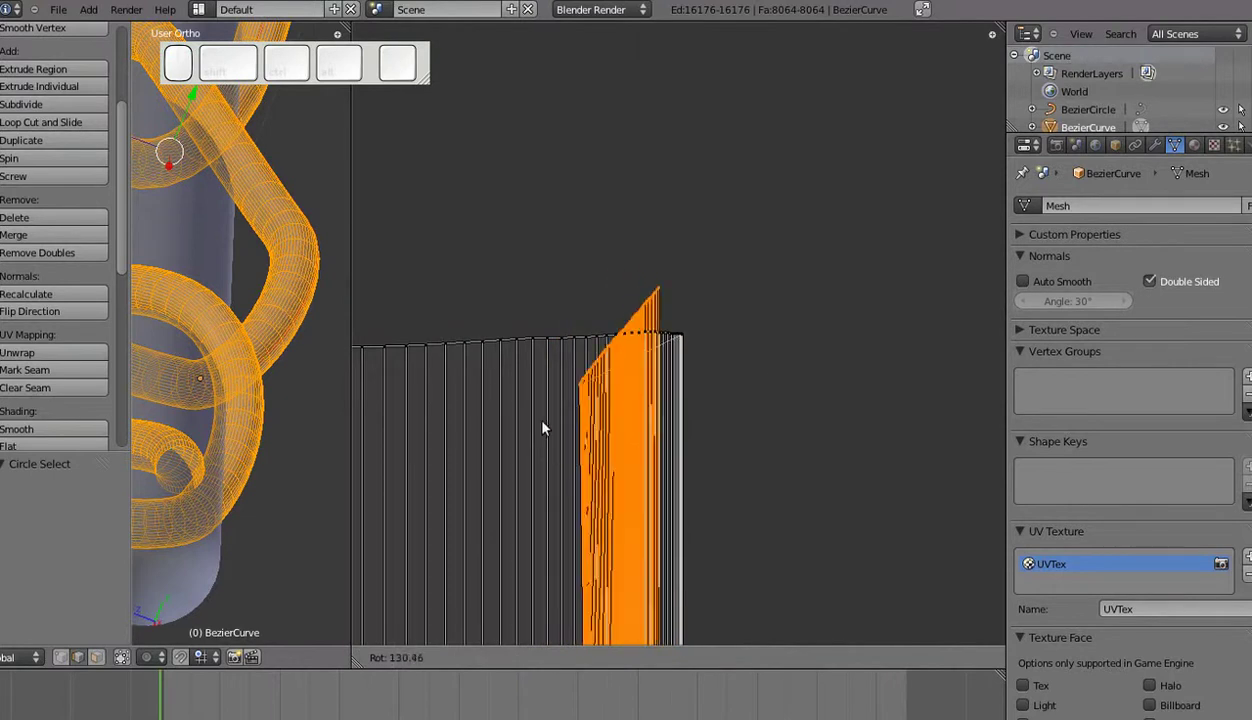
pyautogui.click(538, 350)
pyautogui.press('g')
pyautogui.click(681, 343)
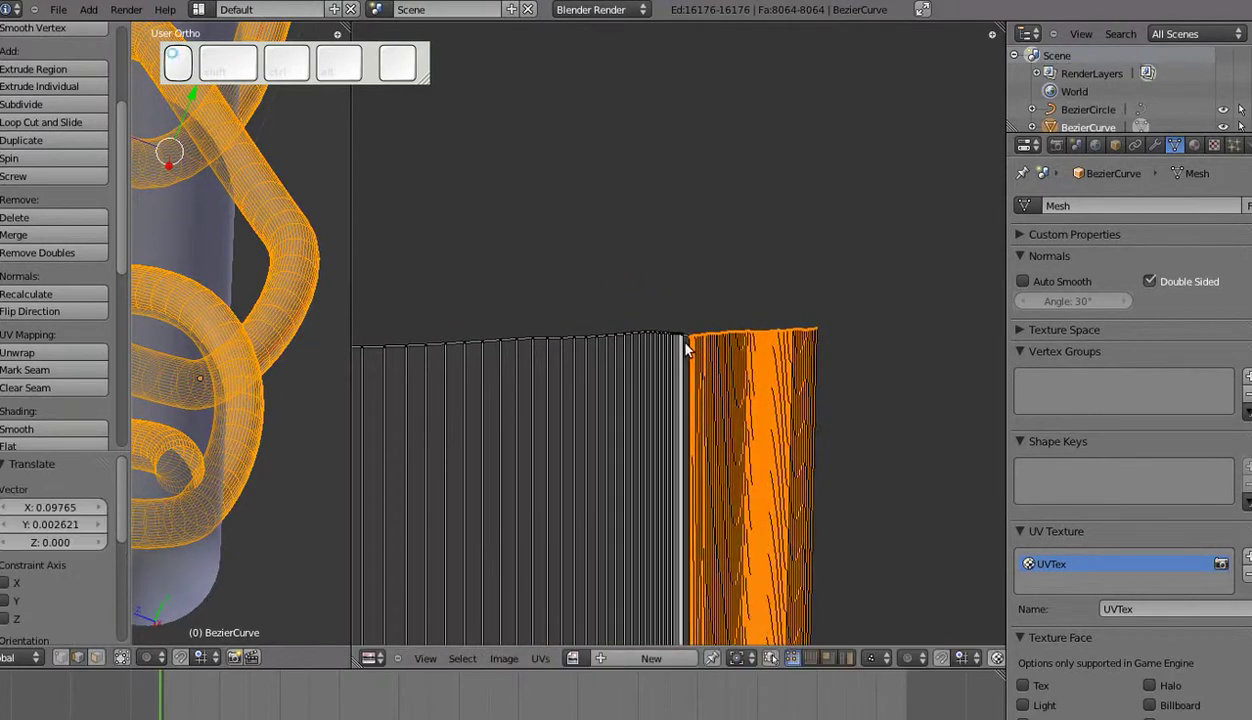
# Write the note "TERAZ MUSIMY USTAWIC ROWNE ODSTEPY!!!!!" in a text area above the UV editor, and shrink that area to one line.
pyautogui.click(972, 4)
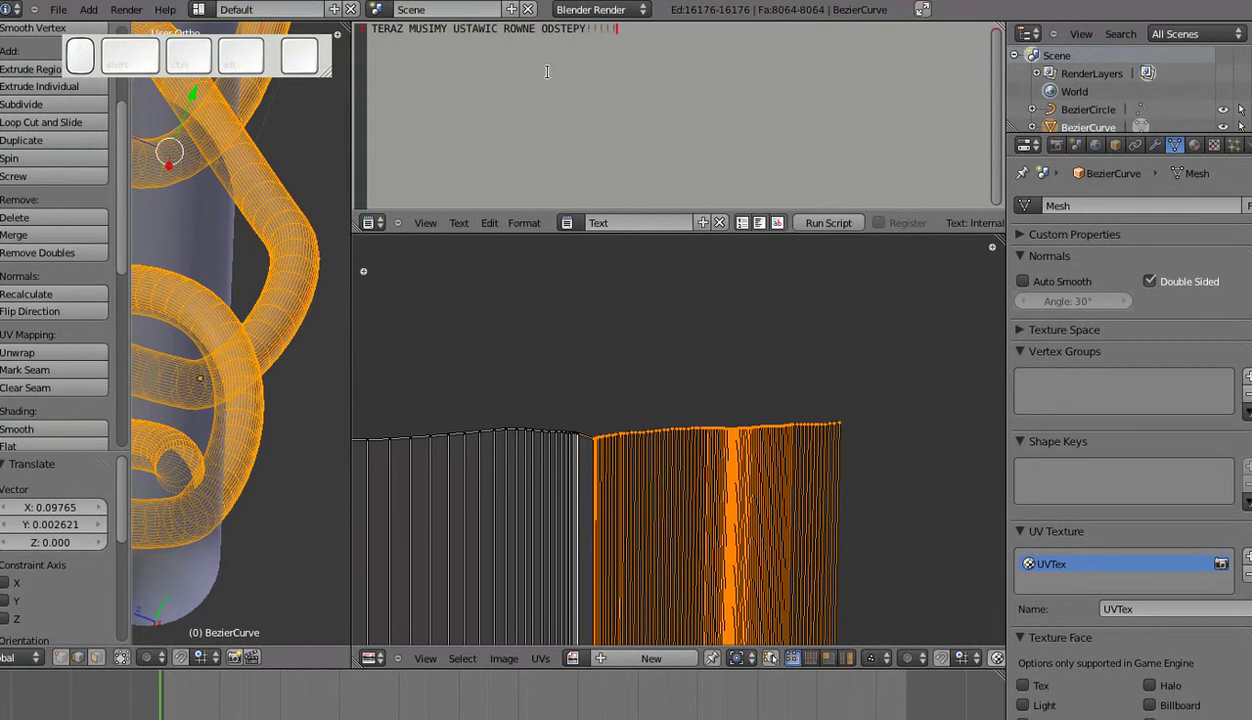
pyautogui.moveTo(728, 234); pyautogui.dragTo(738, 12)
# Select the unfolded upper UV edge loop and flatten it by scaling it to 0 along the Y axis.
pyautogui.scroll(6, 844, 405)
pyautogui.keyDown('shift'); pyautogui.moveTo(844, 405); pyautogui.dragTo(590, 313, button='middle'); pyautogui.keyUp('shift')
pyautogui.scroll(-6, 563, 328)
pyautogui.keyDown('alt'); pyautogui.rightClick(563, 333); pyautogui.keyUp('alt')
pyautogui.scroll(-7, 564, 400)
pyautogui.keyDown('shift'); pyautogui.moveTo(564, 418); pyautogui.dragTo(750, 328, button='middle'); pyautogui.keyUp('shift')
pyautogui.scroll(-3, 681, 406)
pyautogui.press('s')
pyautogui.press('y')
pyautogui.press('0')
pyautogui.press('Return')
pyautogui.scroll(8, 648, 418)
pyautogui.keyDown('shift'); pyautogui.moveTo(430, 290); pyautogui.dragTo(732, 419, button='middle'); pyautogui.keyUp('shift')
pyautogui.scroll(-7, 732, 419)
pyautogui.press('s')
pyautogui.rightClick(594, 352)
# Box-select the leftmost vertices of the flattened edge, enable proportional editing, and move them left along X with an enlarged influence radius.
pyautogui.press('a')
pyautogui.press('b')
pyautogui.moveTo(598, 318); pyautogui.dragTo(846, 376)
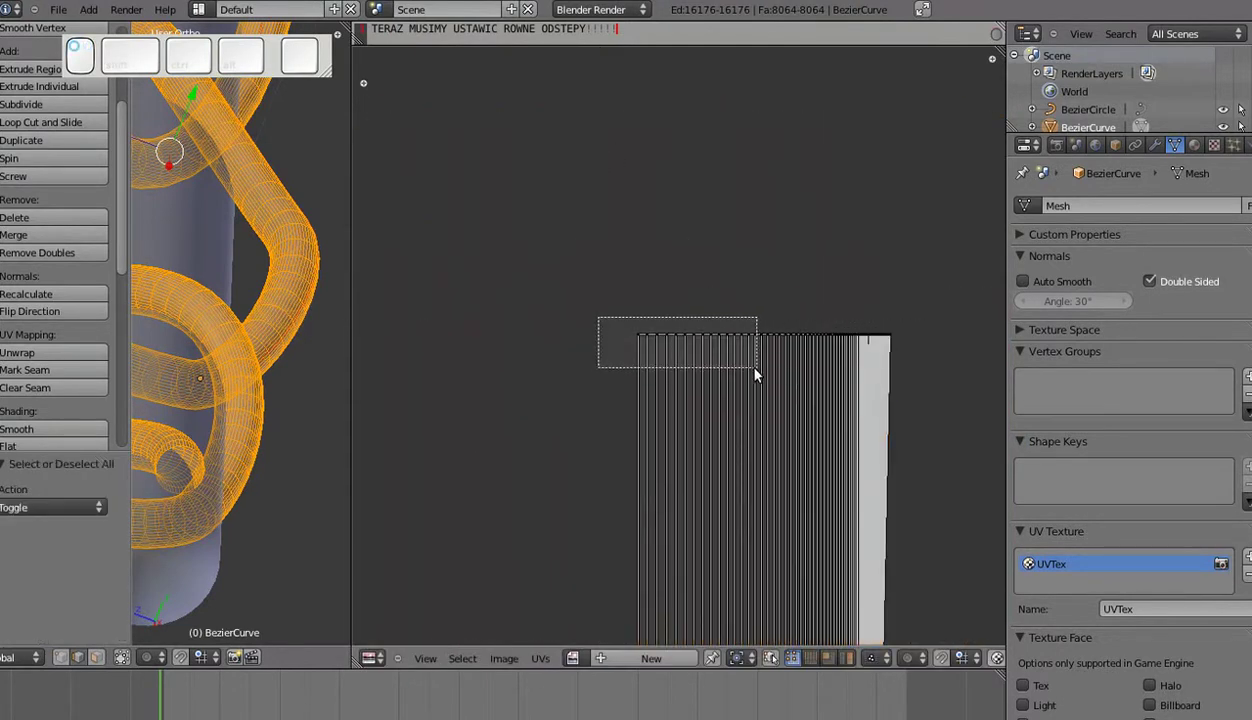
pyautogui.moveTo(754, 368); pyautogui.dragTo(747, 369)
pyautogui.scroll(3, 746, 390)
pyautogui.keyDown('shift'); pyautogui.moveTo(746, 391); pyautogui.dragTo(669, 393, button='middle'); pyautogui.keyUp('shift')
pyautogui.moveTo(346, 656); pyautogui.dragTo(202, 656, button='middle')
pyautogui.moveTo(312, 657); pyautogui.dragTo(156, 657, button='middle')
pyautogui.moveTo(254, 657); pyautogui.dragTo(226, 657, button='middle')
pyautogui.click(255, 656)
pyautogui.click(273, 622)
pyautogui.scroll(-4, 680, 394)
pyautogui.keyDown('shift'); pyautogui.moveTo(680, 394); pyautogui.dragTo(641, 401, button='middle'); pyautogui.keyUp('shift')
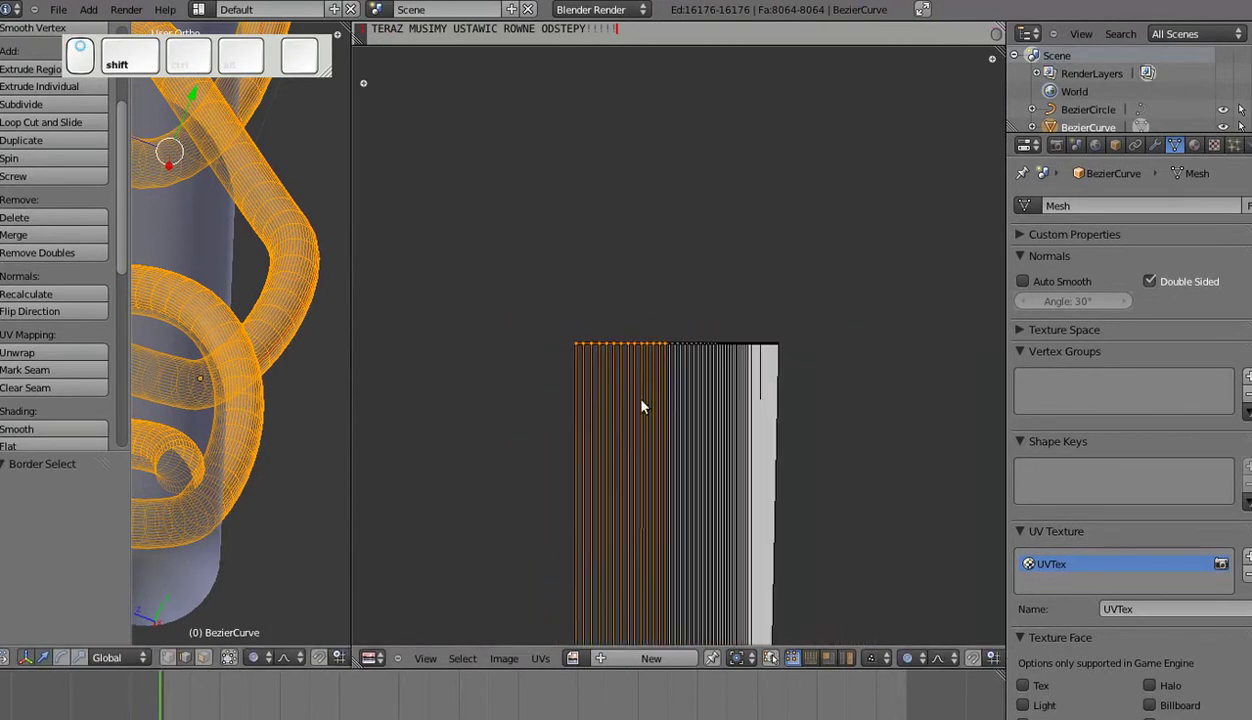
pyautogui.press('g')
pyautogui.press('x')
pyautogui.scroll(-15, 643, 404)
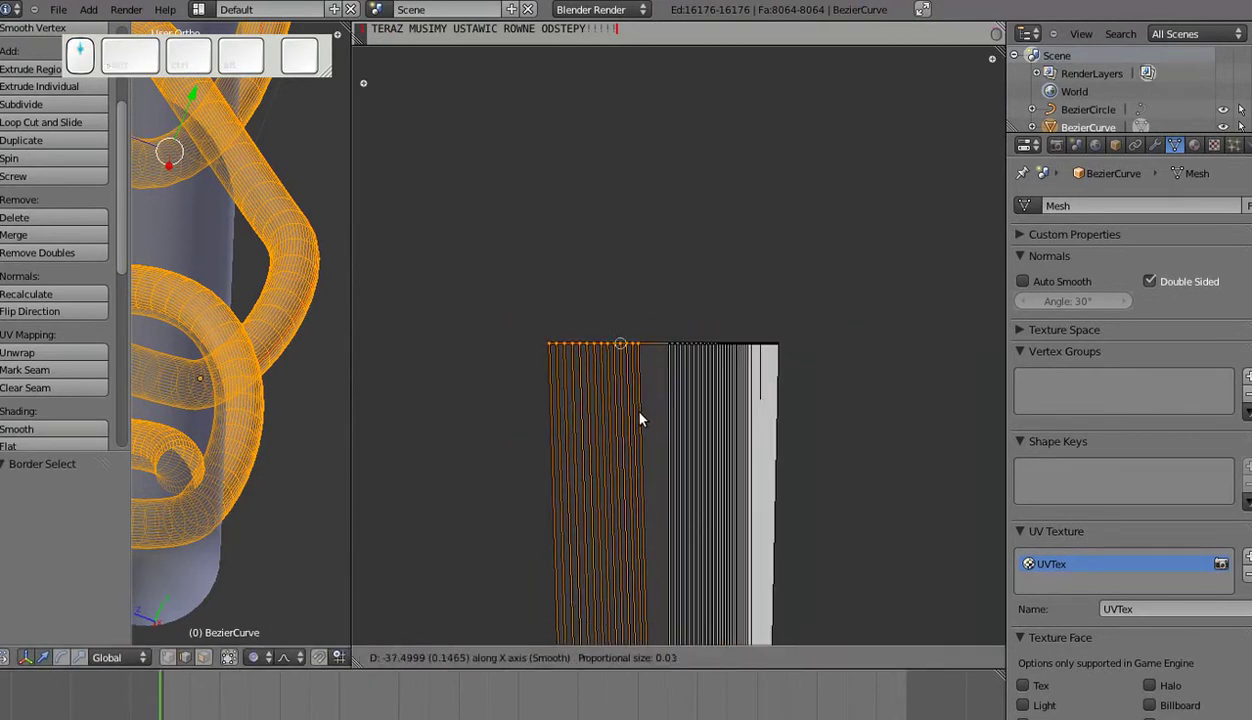
pyautogui.scroll(-19, 630, 424)
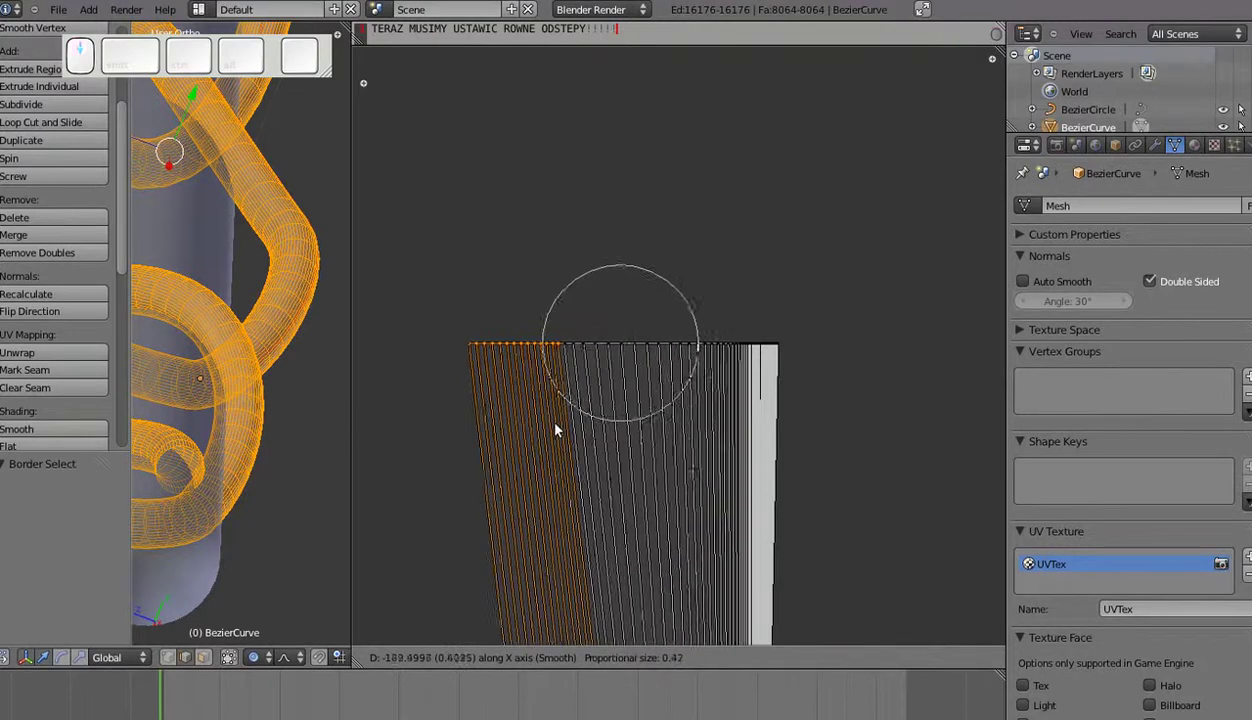
pyautogui.click(486, 410)
# Box-select the edge's left portion including the newly spread vertices and move it farther left along X with proportional editing.
pyautogui.press('b')
pyautogui.moveTo(406, 295); pyautogui.dragTo(666, 433)
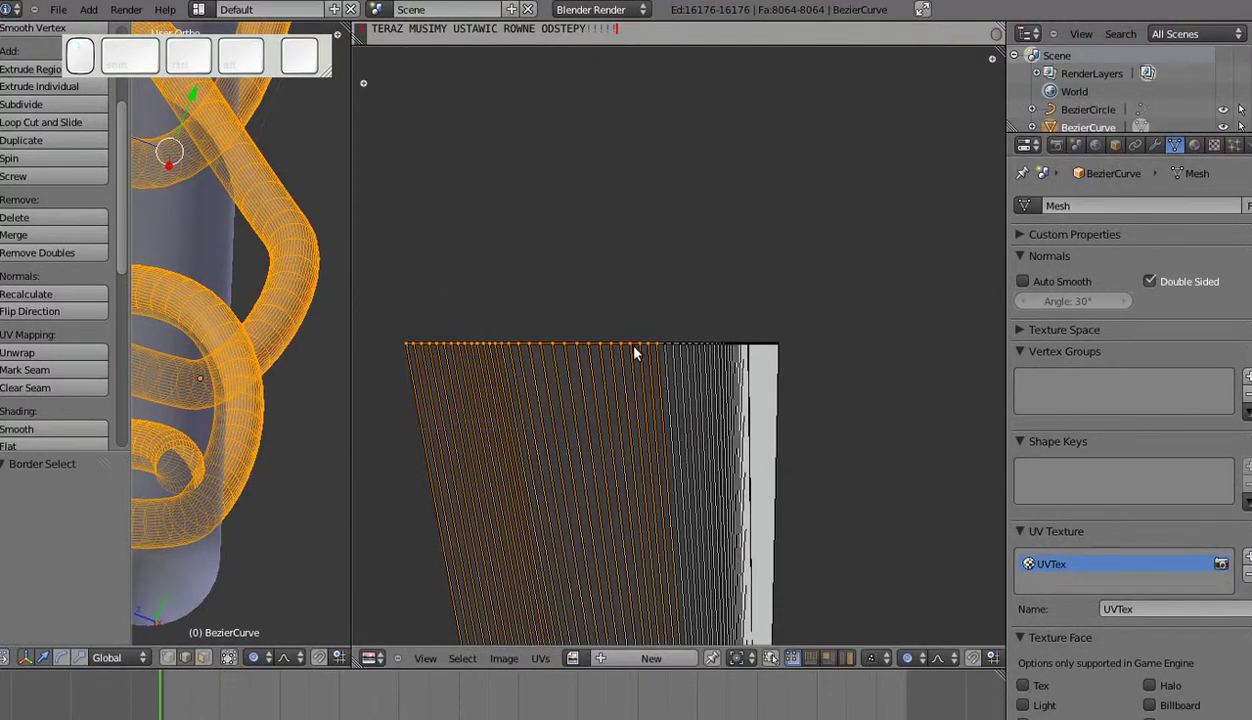
pyautogui.press('g')
pyautogui.press('x')
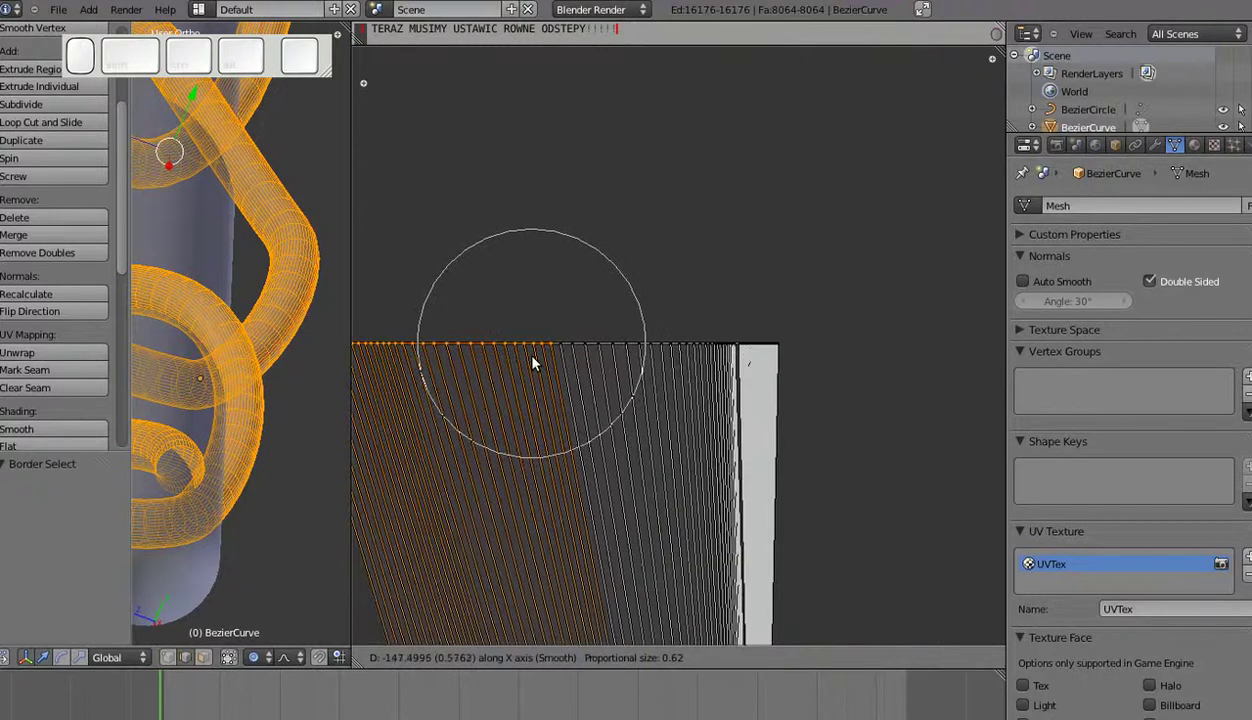
pyautogui.click(522, 365)
# Extend the selection to the next bunched vertices on the flattened edge and move the whole group left along X again.
pyautogui.press('b')
pyautogui.moveTo(503, 275); pyautogui.dragTo(669, 403)
pyautogui.press('g')
pyautogui.press('x')
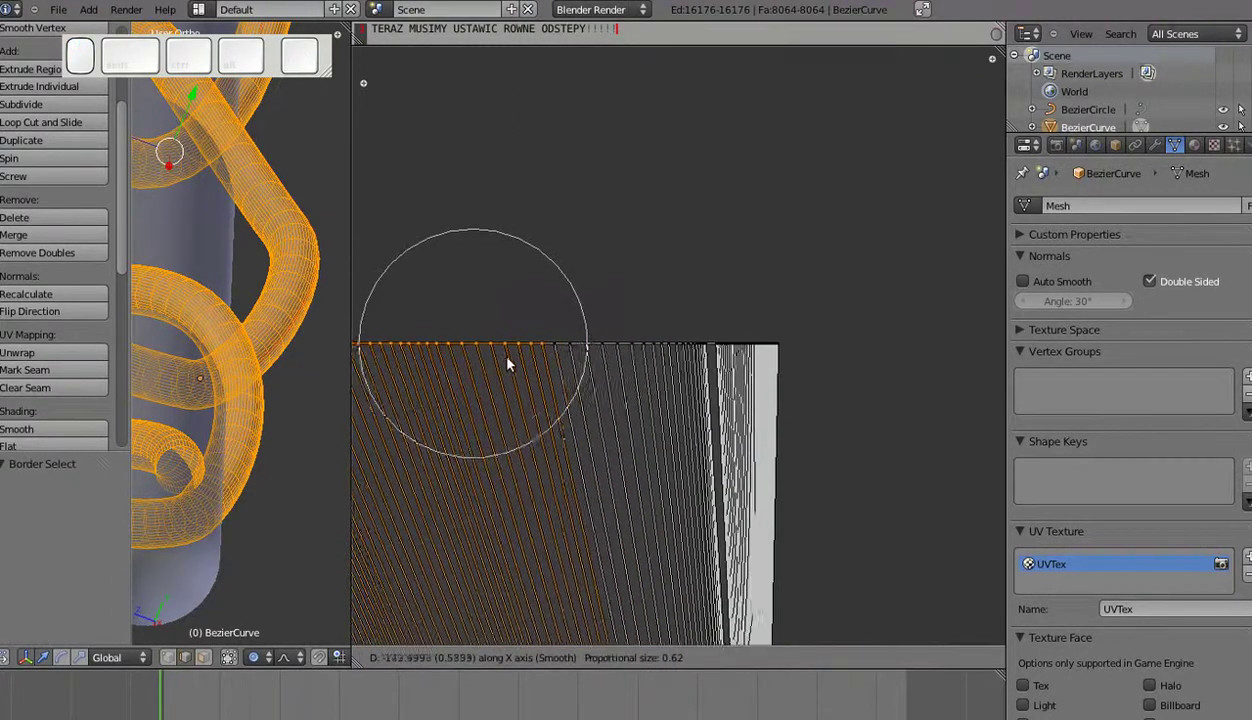
pyautogui.click(538, 364)
# Select the vertex at the flattened edge's right end and move it right with proportional editing at a size of about 0.07.
pyautogui.scroll(7, 671, 407)
pyautogui.keyDown('shift'); pyautogui.moveTo(671, 401); pyautogui.dragTo(373, 393, button='middle'); pyautogui.keyUp('shift')
pyautogui.scroll(-4, 678, 386)
pyautogui.rightClick(696, 351)
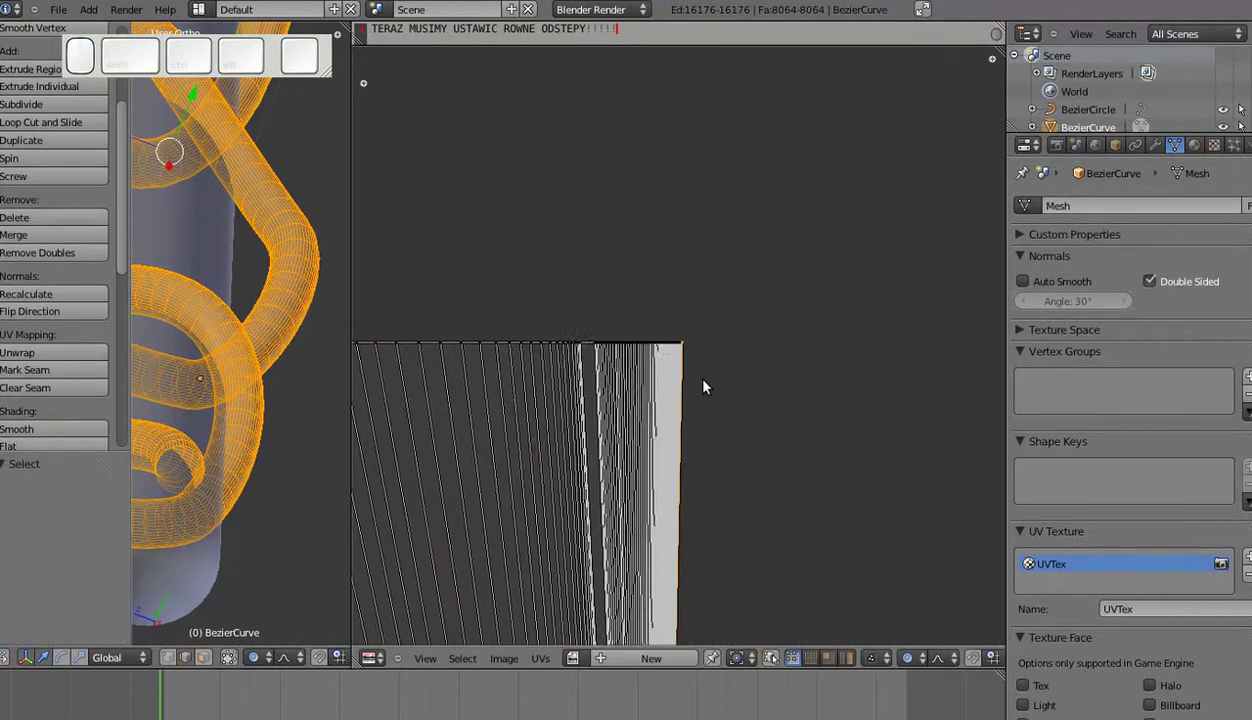
pyautogui.press('g')
pyautogui.scroll(8, 910, 387)
pyautogui.rightClick(917, 376)
pyautogui.scroll(8, 699, 374)
pyautogui.press('g')
pyautogui.scroll(8, 912, 374)
pyautogui.scroll(6, 930, 380)
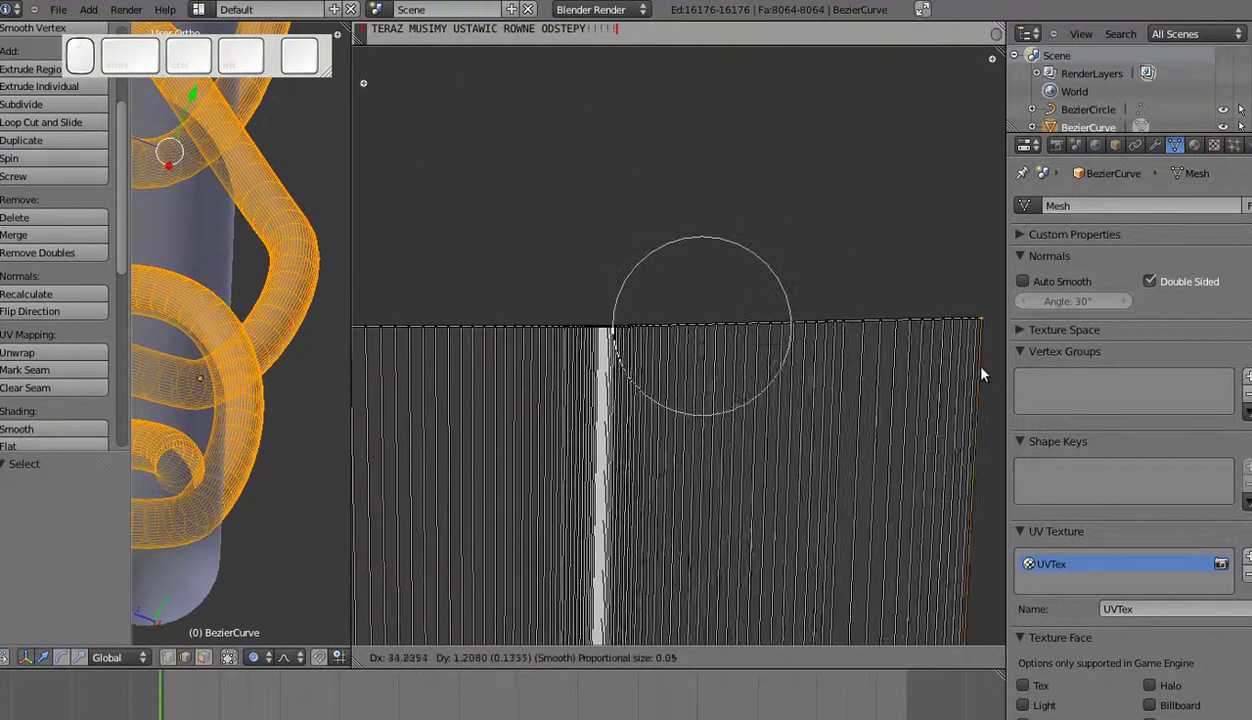
pyautogui.scroll(-2, 966, 374)
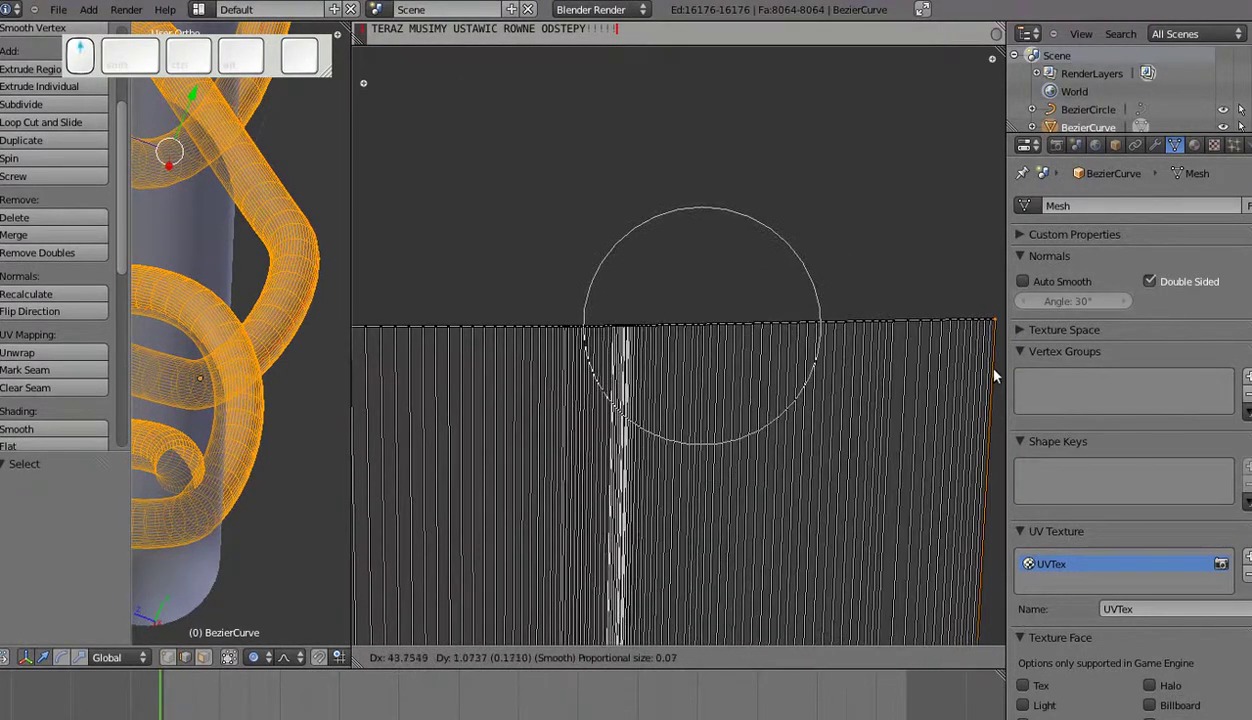
pyautogui.click(1004, 379)
# Box-select the newly spread vertices near the edge's right end and shift them along X with proportional editing.
pyautogui.scroll(-3, 990, 378)
pyautogui.press('b')
pyautogui.moveTo(710, 277); pyautogui.dragTo(880, 395)
pyautogui.press('g')
pyautogui.middleClick(801, 378)
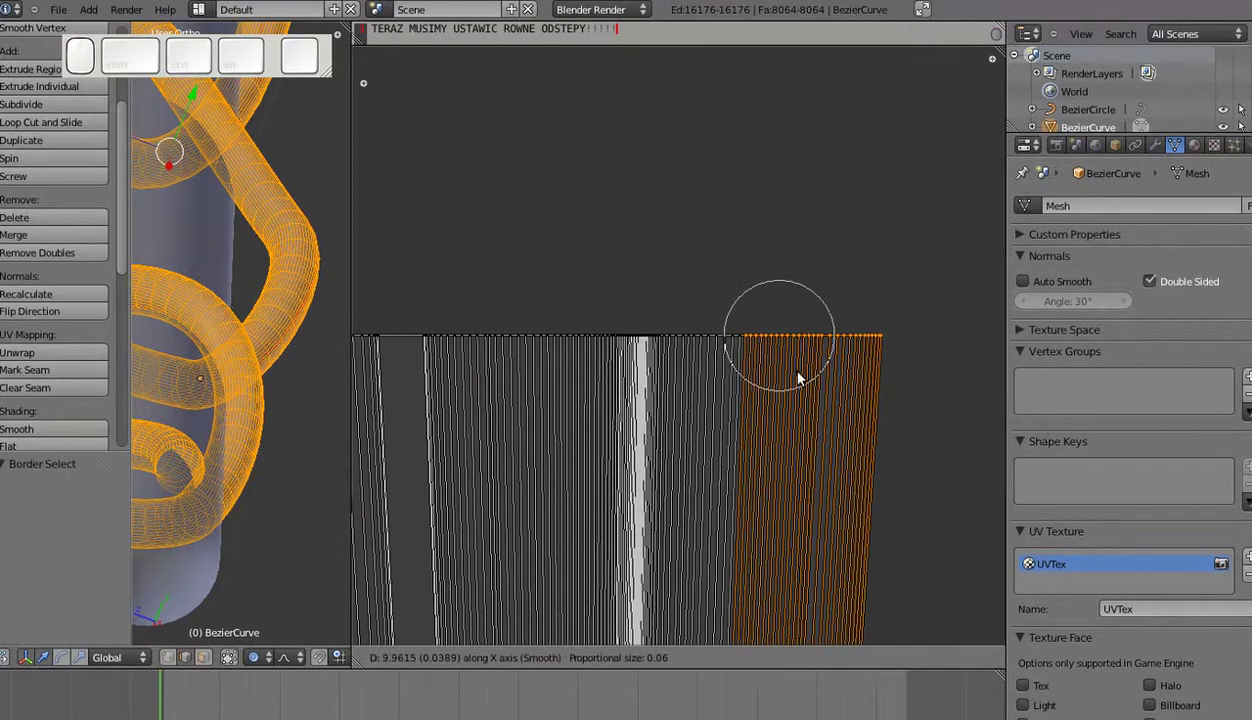
pyautogui.click(751, 363)
# Widen the box selection toward the bunched vertices and move the edge's right portion right along X in two passes.
pyautogui.press('b')
pyautogui.moveTo(674, 304); pyautogui.dragTo(951, 425)
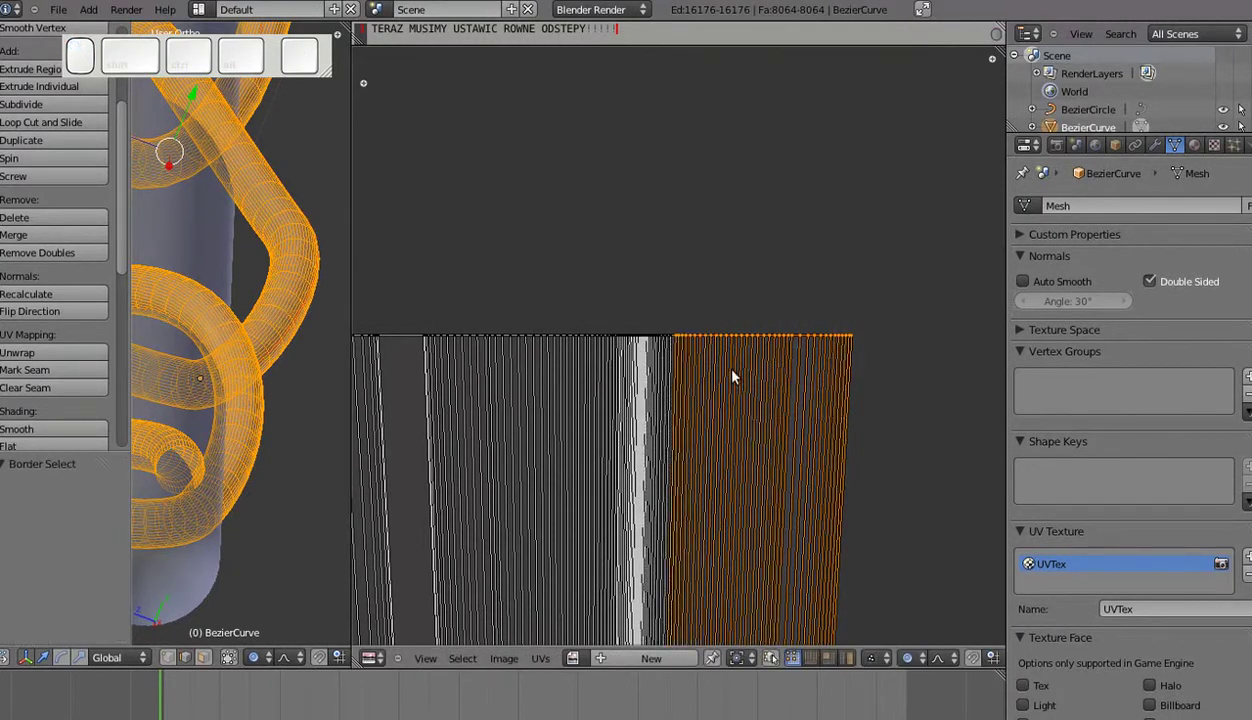
pyautogui.press('g')
pyautogui.click(790, 376)
pyautogui.press('b')
pyautogui.moveTo(679, 307); pyautogui.dragTo(936, 383)
pyautogui.press('g')
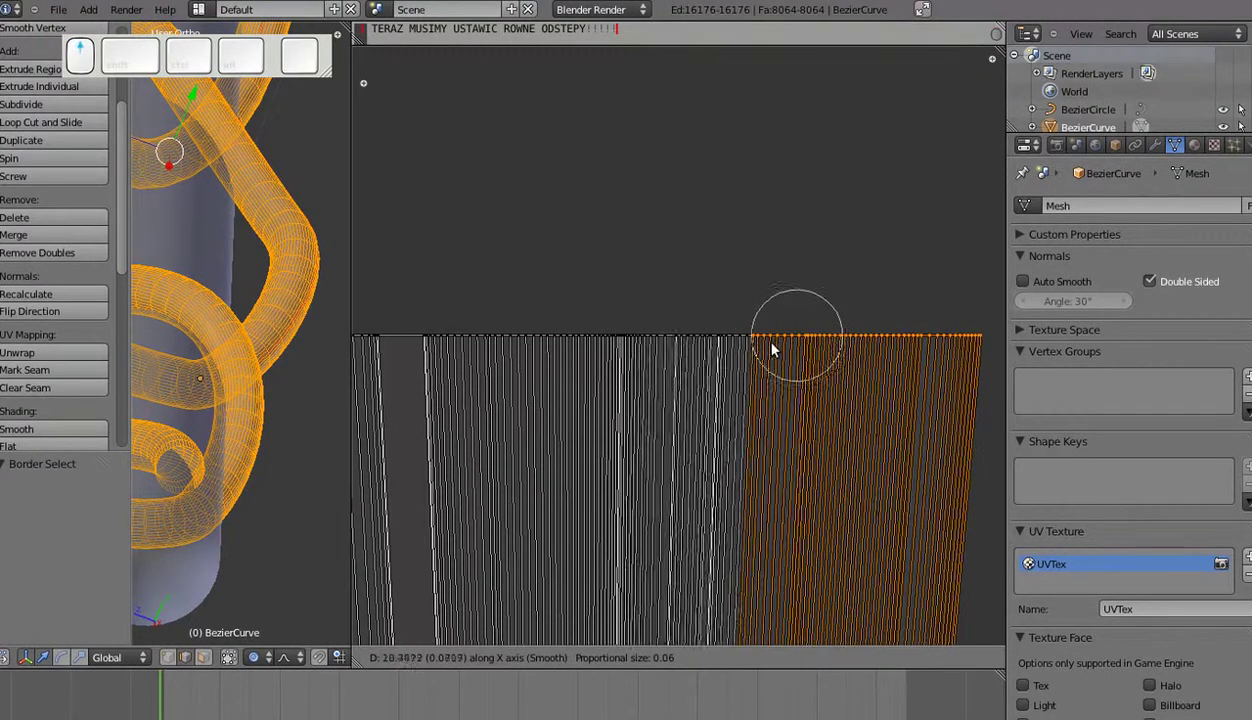
pyautogui.click(772, 347)
# Extend the selection to more of the mid-edge bunched vertices and move the whole group farther right along X.
pyautogui.press('b')
pyautogui.moveTo(666, 288); pyautogui.dragTo(984, 421)
pyautogui.press('b')
pyautogui.moveTo(648, 314); pyautogui.dragTo(965, 380)
pyautogui.press('g')
pyautogui.press('x')
pyautogui.click(786, 355)
pyautogui.scroll(-7, 740, 384)
pyautogui.scroll(3, 740, 390)
pyautogui.press('g')
pyautogui.click(776, 370)
# Box-select the next tight vertices together with the right portion and spread them right along X, repeating with a wider selection.
pyautogui.moveTo(661, 298); pyautogui.dragTo(727, 376)
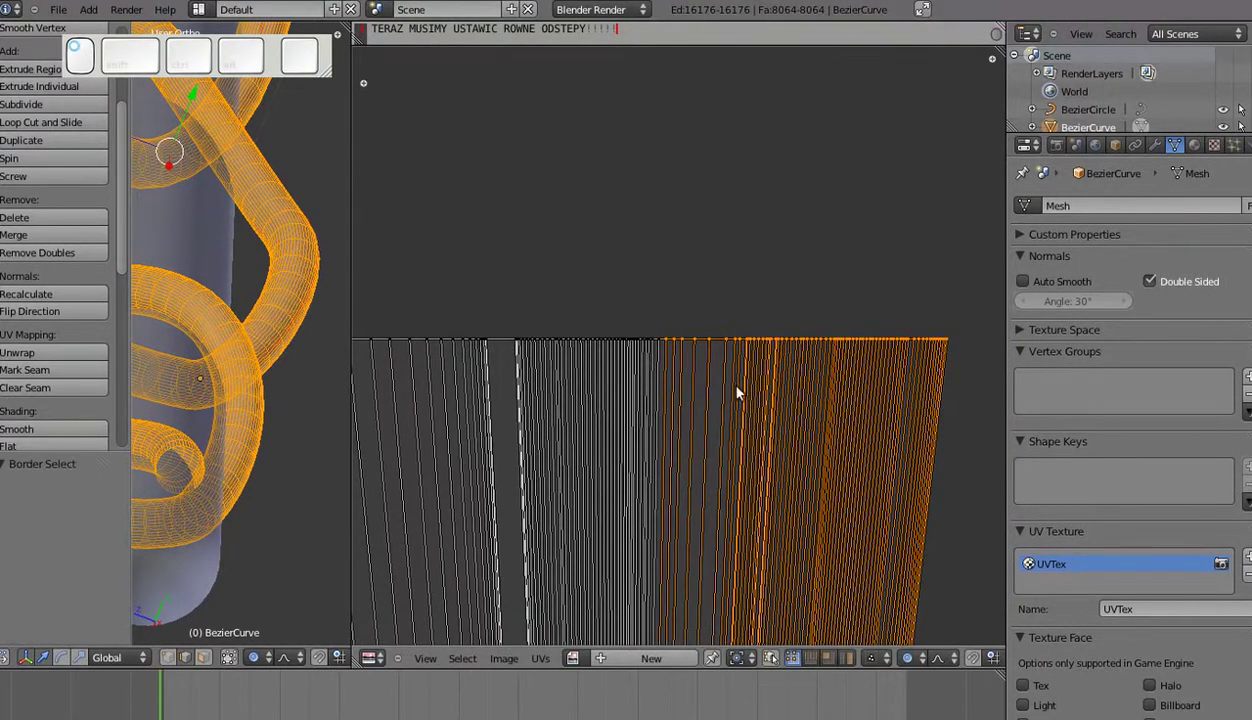
pyautogui.press('g')
pyautogui.press('x')
pyautogui.click(744, 372)
pyautogui.press('b')
pyautogui.moveTo(641, 279); pyautogui.dragTo(1028, 480)
pyautogui.press('g')
pyautogui.press('x')
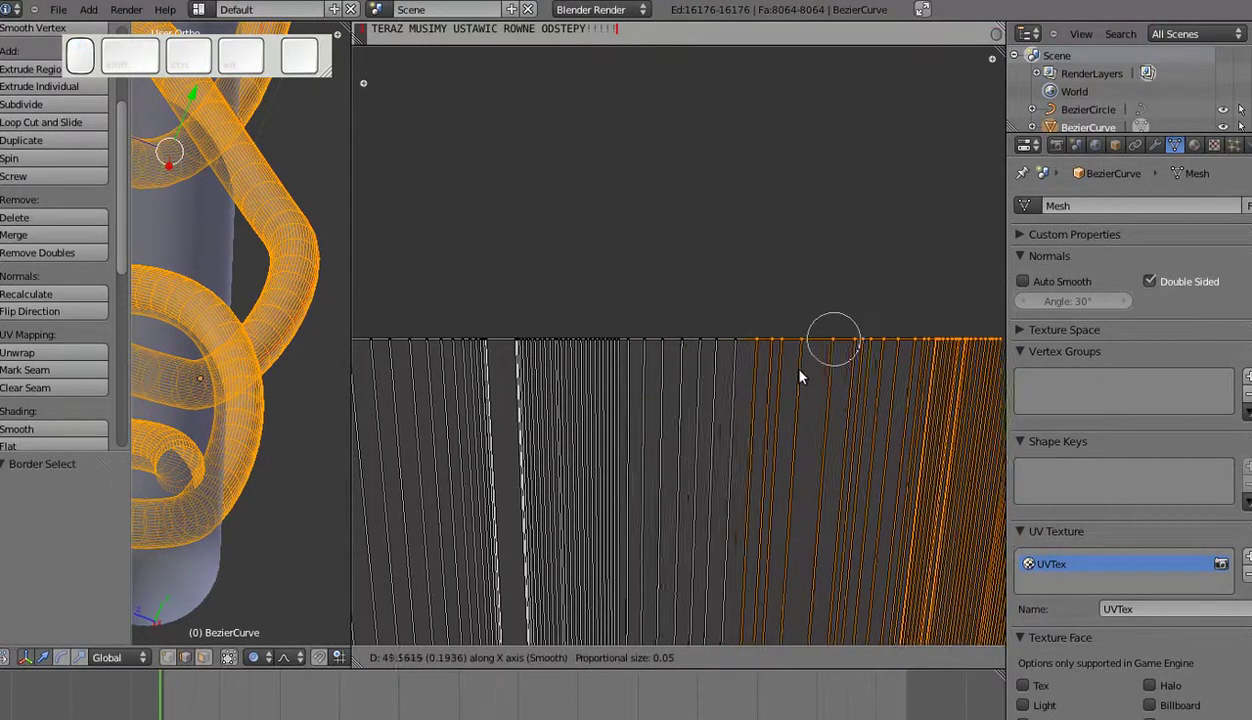
pyautogui.click(799, 370)
# Add the following bunched vertices to the selection and move the right portion farther along X in two more rounds.
pyautogui.scroll(-2, 740, 345)
pyautogui.press('b')
pyautogui.moveTo(646, 305); pyautogui.dragTo(1042, 424)
pyautogui.press('g')
pyautogui.press('x')
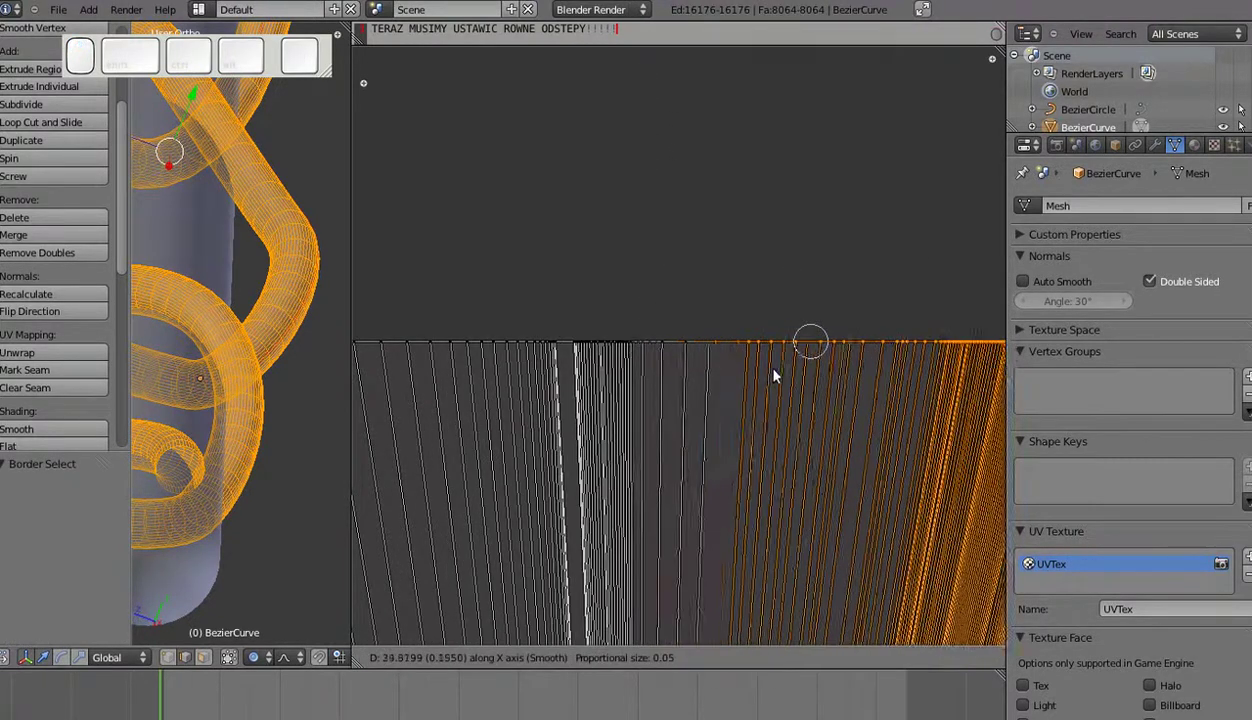
pyautogui.click(712, 368)
pyautogui.press('b')
pyautogui.moveTo(664, 318); pyautogui.dragTo(978, 400)
pyautogui.scroll(3, 760, 385)
pyautogui.press('g')
pyautogui.press('x')
pyautogui.click(815, 373)
# Add the last tight vertices beside the right portion to the selection and move the group about 1.141 along X.
pyautogui.press('b')
pyautogui.moveTo(637, 320); pyautogui.dragTo(706, 372)
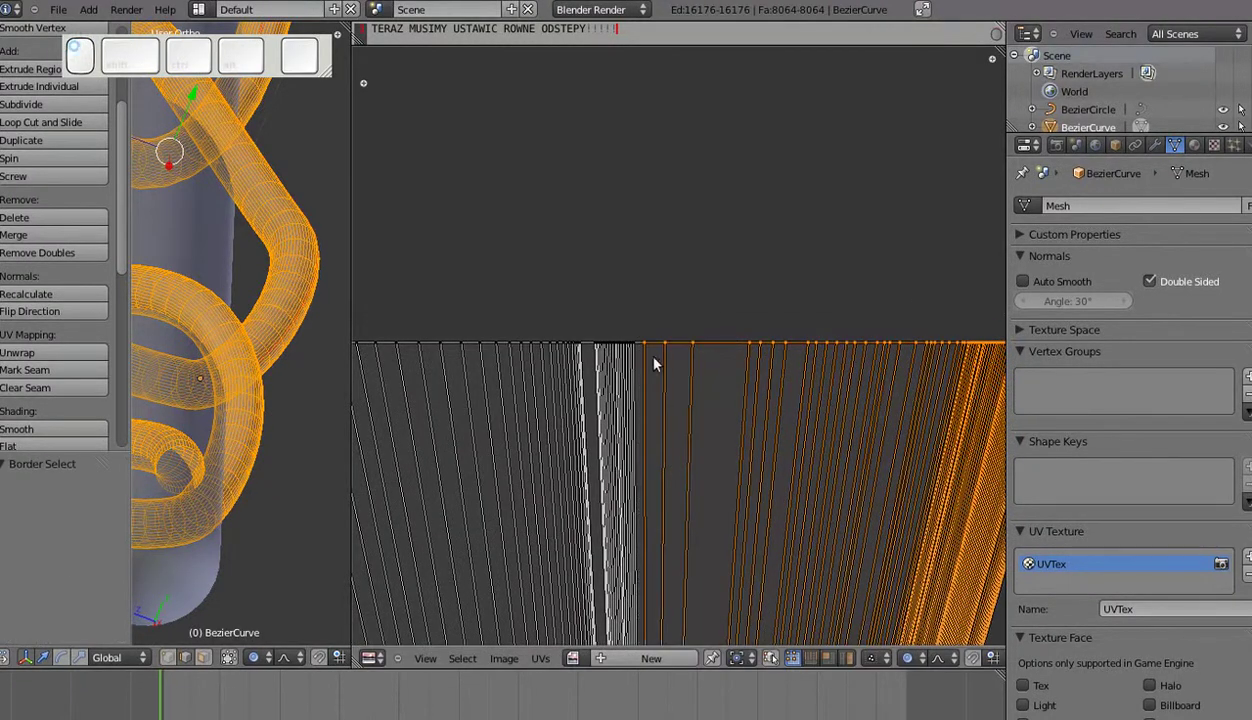
pyautogui.press('g')
pyautogui.press('x')
pyautogui.scroll(-5, 762, 392)
pyautogui.scroll(-5, 900, 435)
pyautogui.scroll(2, 972, 456)
pyautogui.scroll(-2, 978, 459)
pyautogui.click(979, 459)
# Select the vertex on the right side of the wide mid-edge gap and move it left along X with proportional editing.
pyautogui.scroll(5, 600, 425)
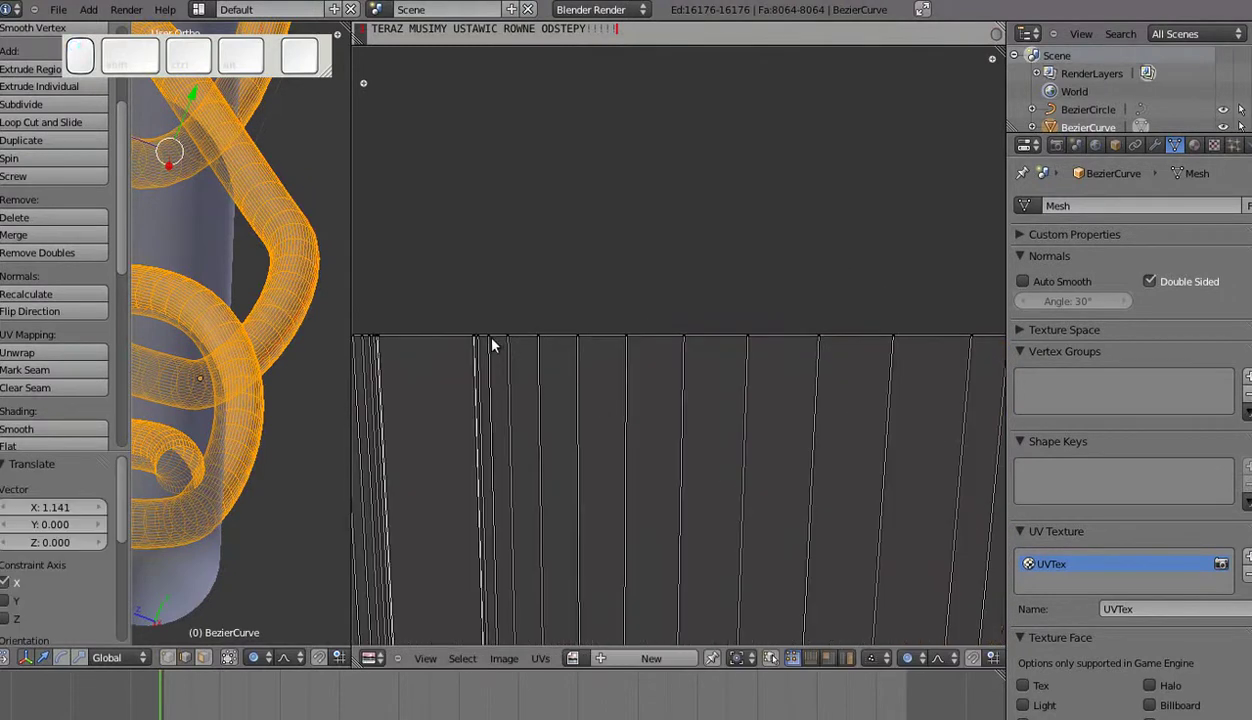
pyautogui.rightClick(492, 341)
pyautogui.scroll(-3, 605, 375)
pyautogui.scroll(4, 600, 378)
pyautogui.rightClick(413, 337)
pyautogui.keyDown('shift'); pyautogui.moveTo(444, 355); pyautogui.dragTo(780, 357, button='middle'); pyautogui.keyUp('shift')
pyautogui.press('g')
pyautogui.scroll(6, 727, 379)
pyautogui.press('x')
pyautogui.scroll(10, 722, 385)
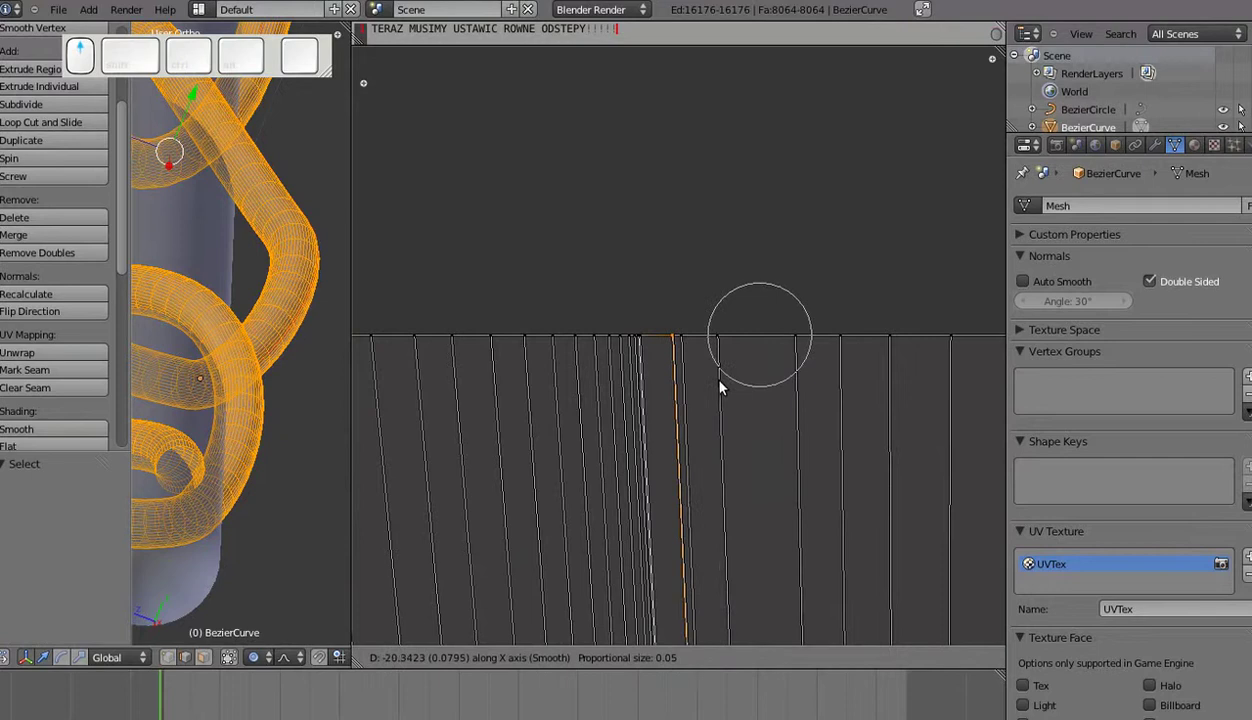
pyautogui.scroll(2, 720, 381)
pyautogui.click(720, 381)
# Select the vertices beside the narrowed gap one at a time and shift each along X with a smaller proportional radius.
pyautogui.rightClick(689, 340)
pyautogui.press('g')
pyautogui.press('x')
pyautogui.scroll(3, 703, 338)
pyautogui.click(706, 344)
pyautogui.rightClick(652, 338)
pyautogui.press('g')
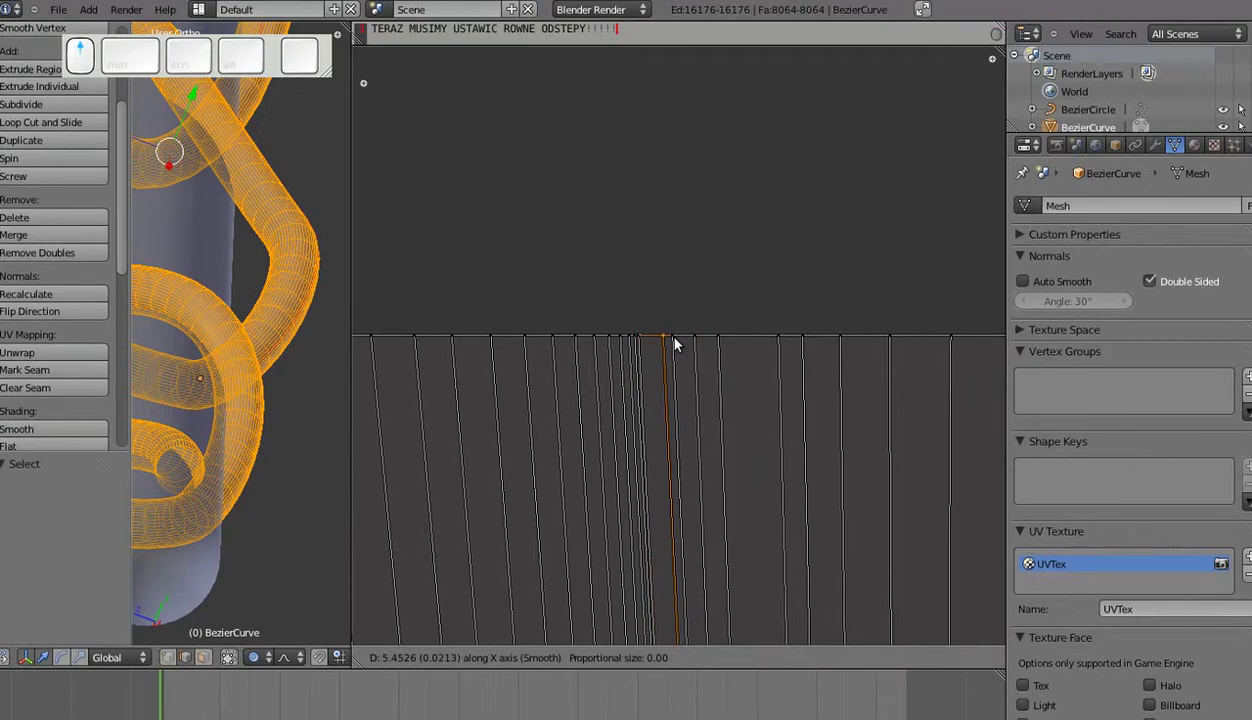
pyautogui.click(675, 335)
# Box-select the bunched vertices at the edge's far right end, disable proportional editing, and scale them by about 3.611 along X.
pyautogui.scroll(-9, 677, 345)
pyautogui.scroll(2, 704, 410)
pyautogui.keyDown('shift'); pyautogui.moveTo(705, 407); pyautogui.dragTo(690, 428, button='middle'); pyautogui.keyUp('shift')
pyautogui.scroll(3, 801, 388)
pyautogui.keyDown('shift'); pyautogui.moveTo(801, 388); pyautogui.dragTo(480, 382, button='middle'); pyautogui.keyUp('shift')
pyautogui.scroll(-3, 813, 379)
pyautogui.rightClick(819, 354)
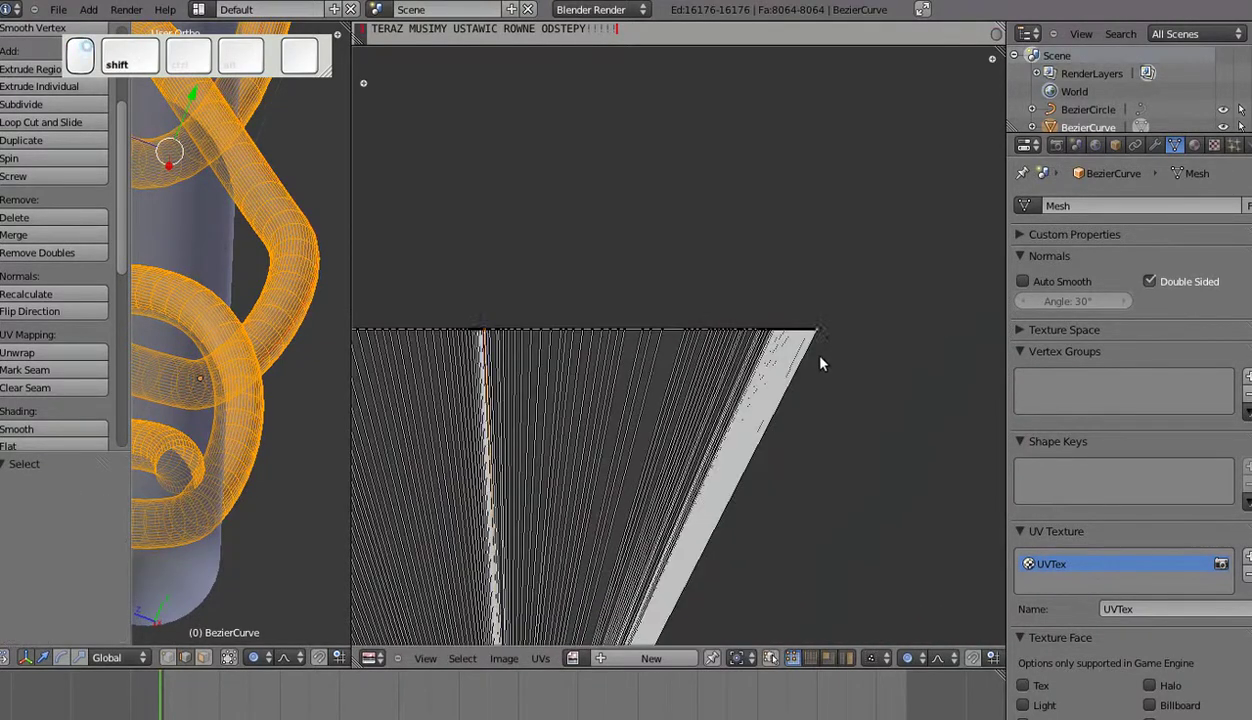
pyautogui.keyDown('shift'); pyautogui.moveTo(819, 357); pyautogui.dragTo(690, 357, button='middle'); pyautogui.keyUp('shift')
pyautogui.scroll(3, 592, 308)
pyautogui.moveTo(672, 340); pyautogui.dragTo(702, 342)
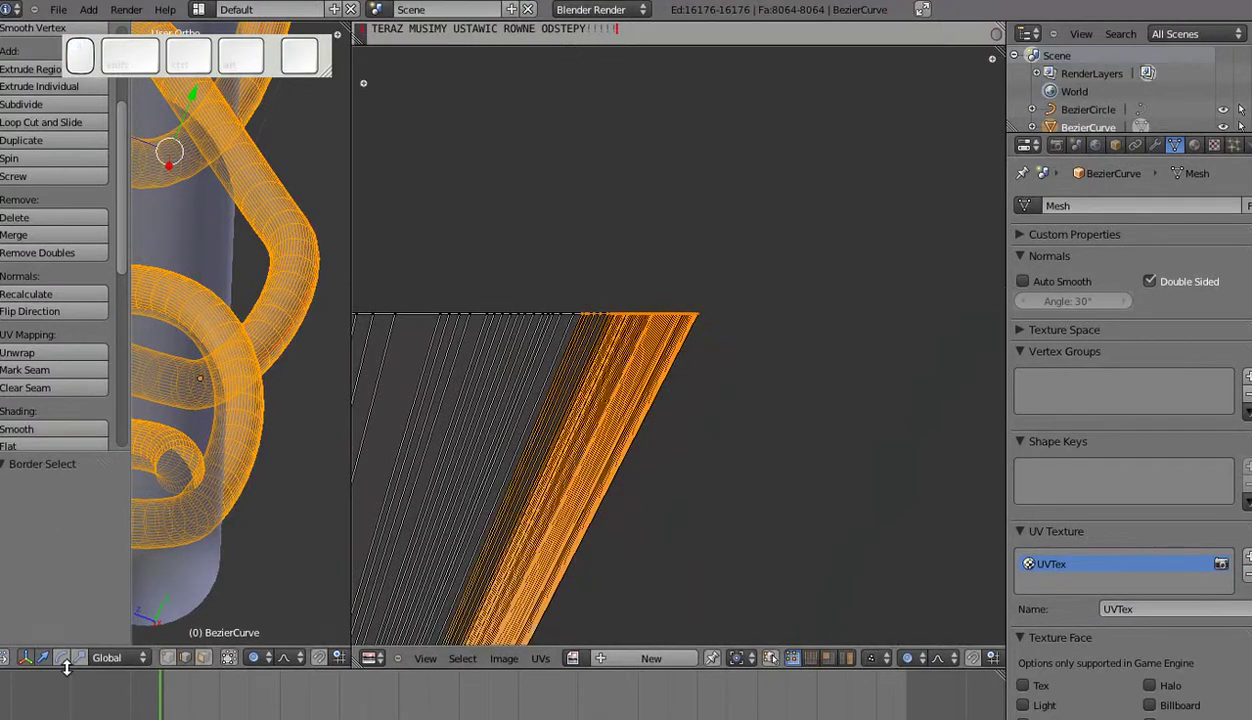
pyautogui.scroll(-8, 231, 649)
pyautogui.click(316, 659)
pyautogui.click(318, 639)
pyautogui.press('s')
pyautogui.press('x')
pyautogui.click(661, 441)
# Move the scaled group right along X, scale it again by about 2.295 along X, and reposition it beside the edge's remaining vertices.
pyautogui.press('g')
pyautogui.press('x')
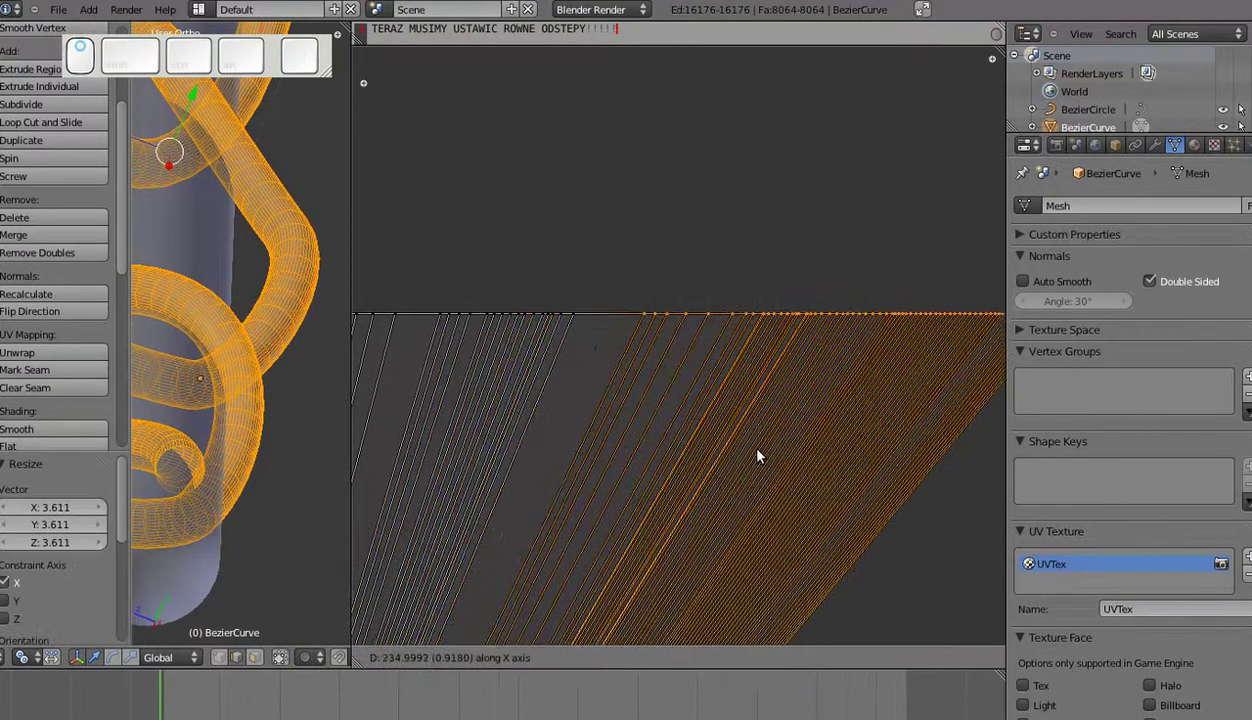
pyautogui.click(704, 448)
pyautogui.scroll(-3, 706, 445)
pyautogui.press('s')
pyautogui.press('x')
pyautogui.click(908, 455)
pyautogui.press('g')
pyautogui.press('x')
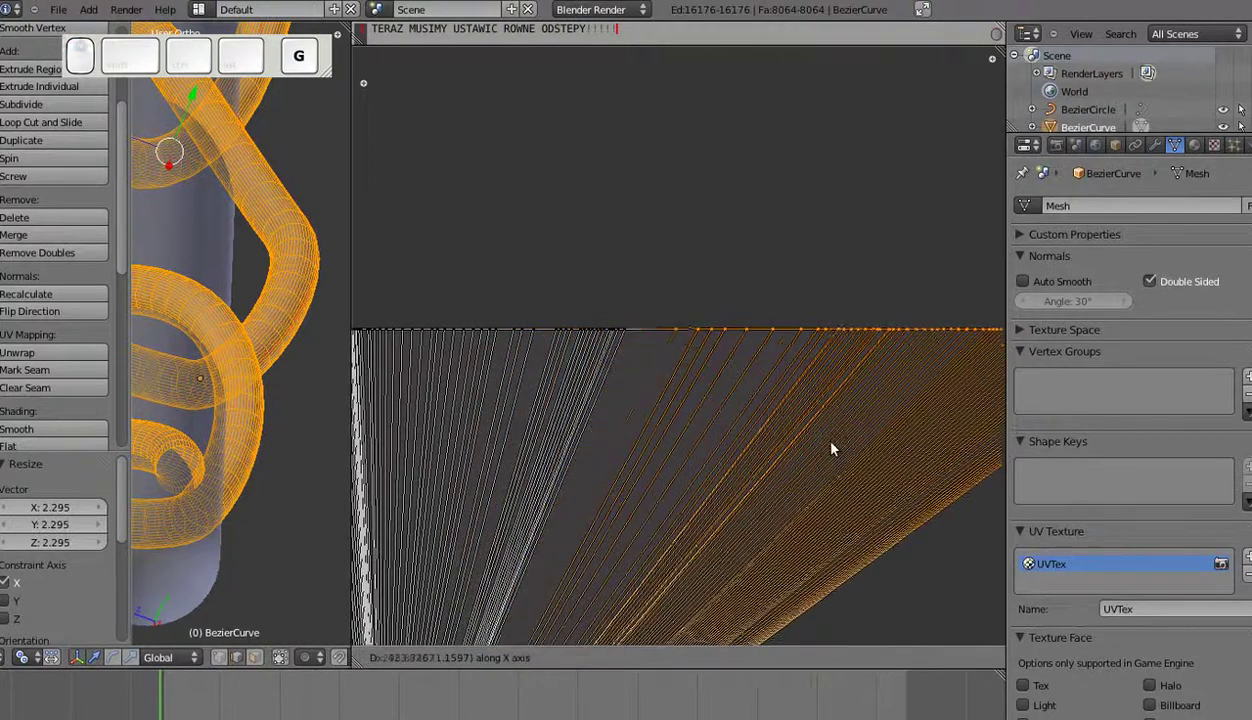
pyautogui.click(762, 433)
# Clear the selection, box-select the right end of the stretched edge, and adjust its position along X.
pyautogui.scroll(-3, 765, 427)
pyautogui.keyDown('shift'); pyautogui.moveTo(768, 420); pyautogui.dragTo(791, 453, button='middle'); pyautogui.keyUp('shift')
pyautogui.scroll(1, 789, 449)
pyautogui.press('a')
pyautogui.press('b')
pyautogui.moveTo(735, 345); pyautogui.dragTo(937, 466)
pyautogui.press('g')
pyautogui.press('x')
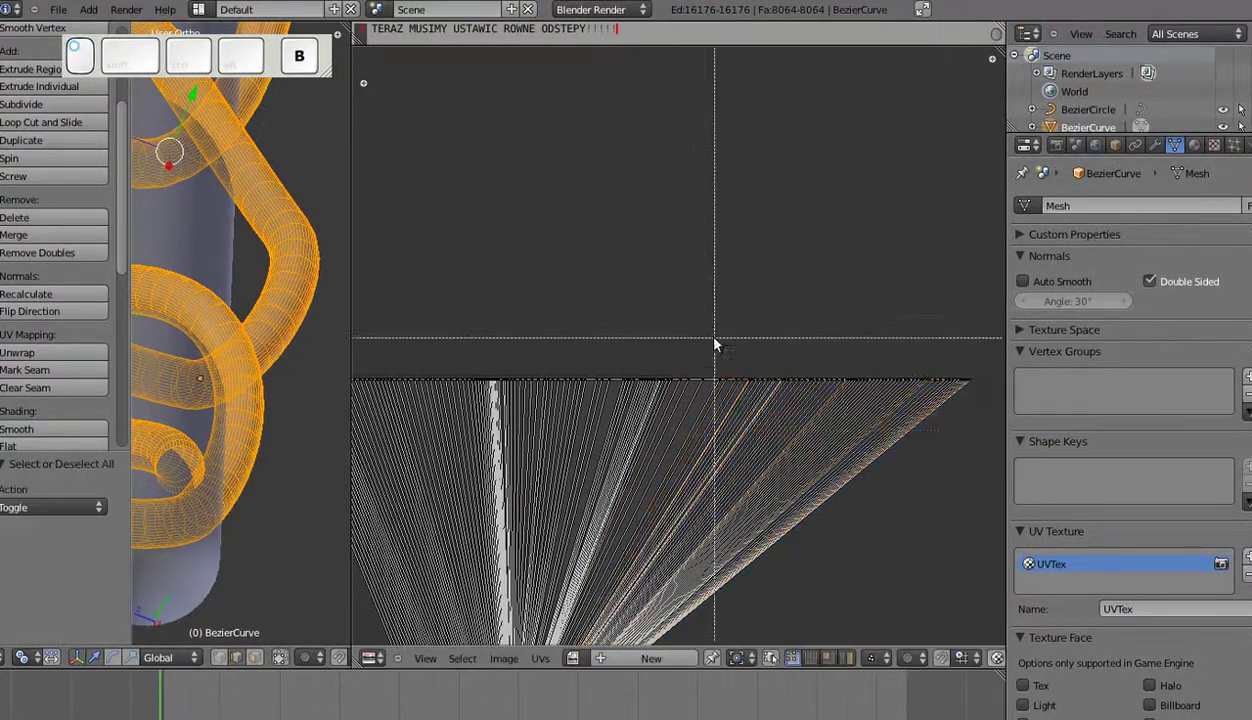
pyautogui.click(955, 423)
# Reselect a slightly wider portion of the edge's right end and move it about -0.131 along X.
pyautogui.press('a')
pyautogui.press('b')
pyautogui.moveTo(686, 347); pyautogui.dragTo(963, 486)
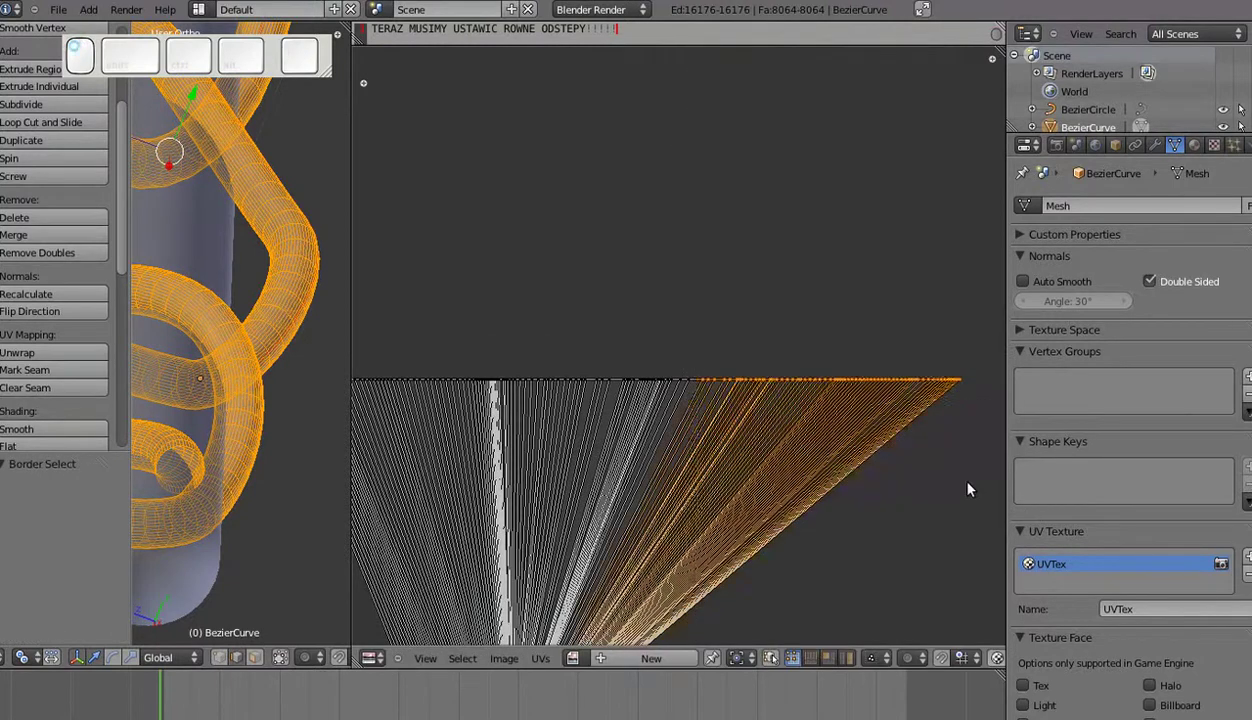
pyautogui.press('g')
pyautogui.press('x')
pyautogui.click(951, 476)
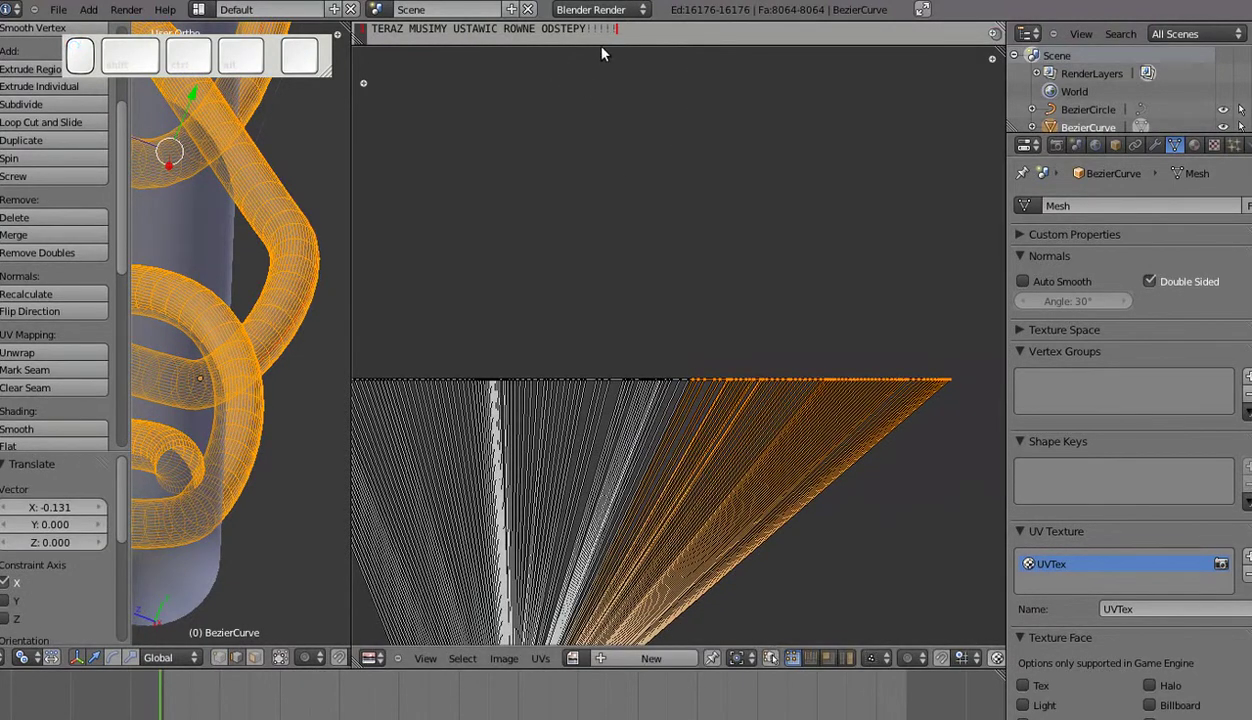
# Enlarge the text editor and add the note lines IM DOKLADNIEJ TYM LEPIEJ and TERAZ P JAK PIN.
pyautogui.moveTo(600, 46); pyautogui.dragTo(608, 119)
pyautogui.press('Return')
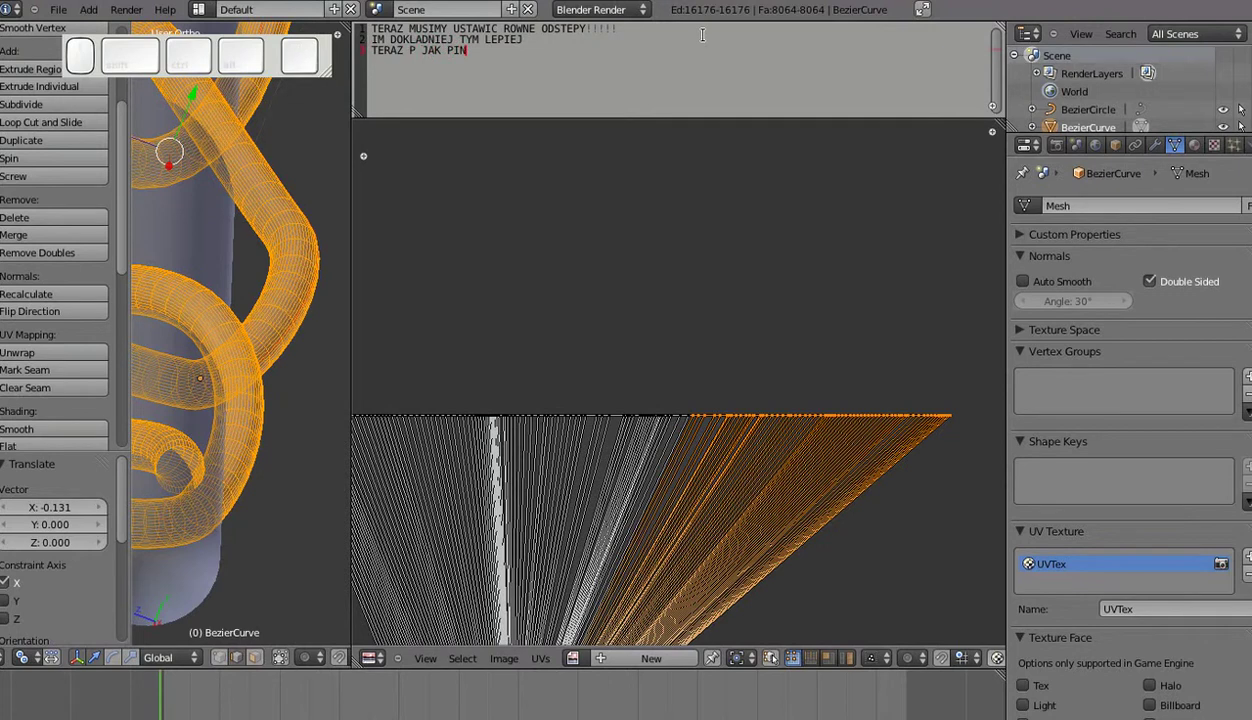
# Select the entire flattened upper edge loop in the UV layout and pin its vertices.
pyautogui.keyDown('alt'); pyautogui.rightClick(600, 415); pyautogui.keyUp('alt')
pyautogui.scroll(-3, 602, 435)
pyautogui.keyDown('shift'); pyautogui.moveTo(607, 446); pyautogui.dragTo(612, 349, button='middle'); pyautogui.keyUp('shift')
pyautogui.scroll(2, 613, 349)
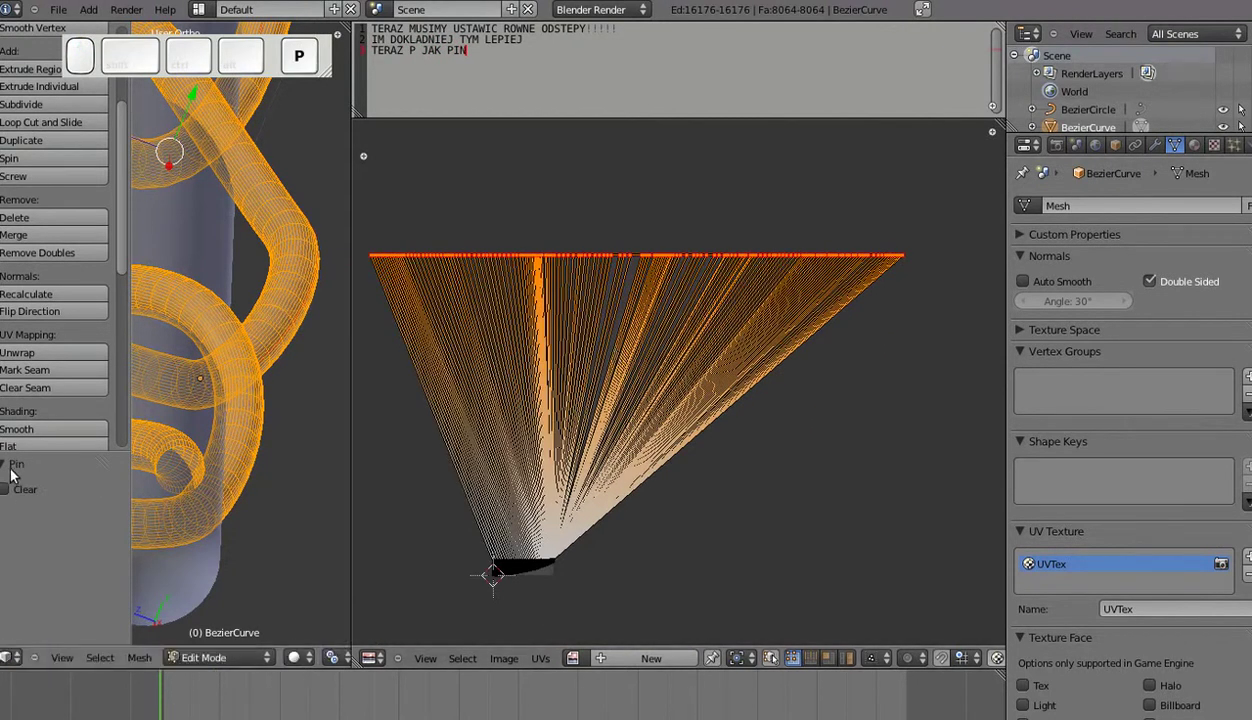
pyautogui.keyDown('shift'); pyautogui.moveTo(569, 404); pyautogui.dragTo(612, 417, button='middle'); pyautogui.keyUp('shift')
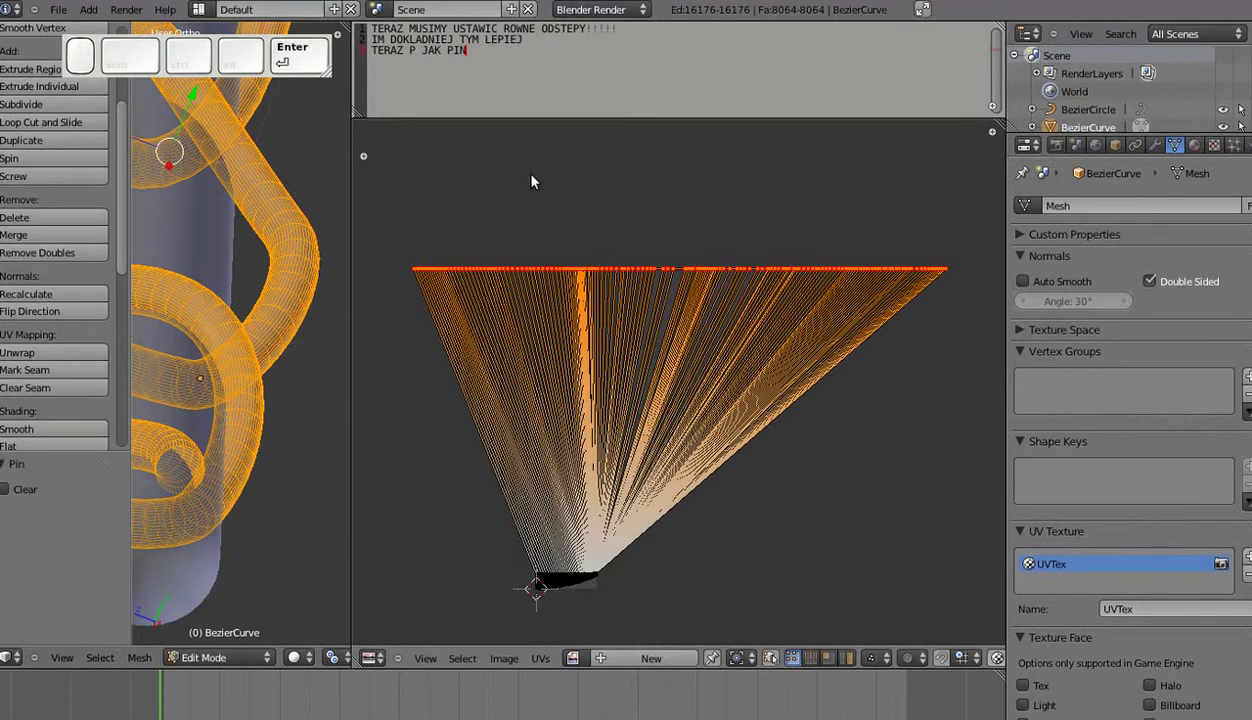
# Add the note line PONOWNIE UV and unwrap the tube mesh again with the pinned edge.
pyautogui.write('[')
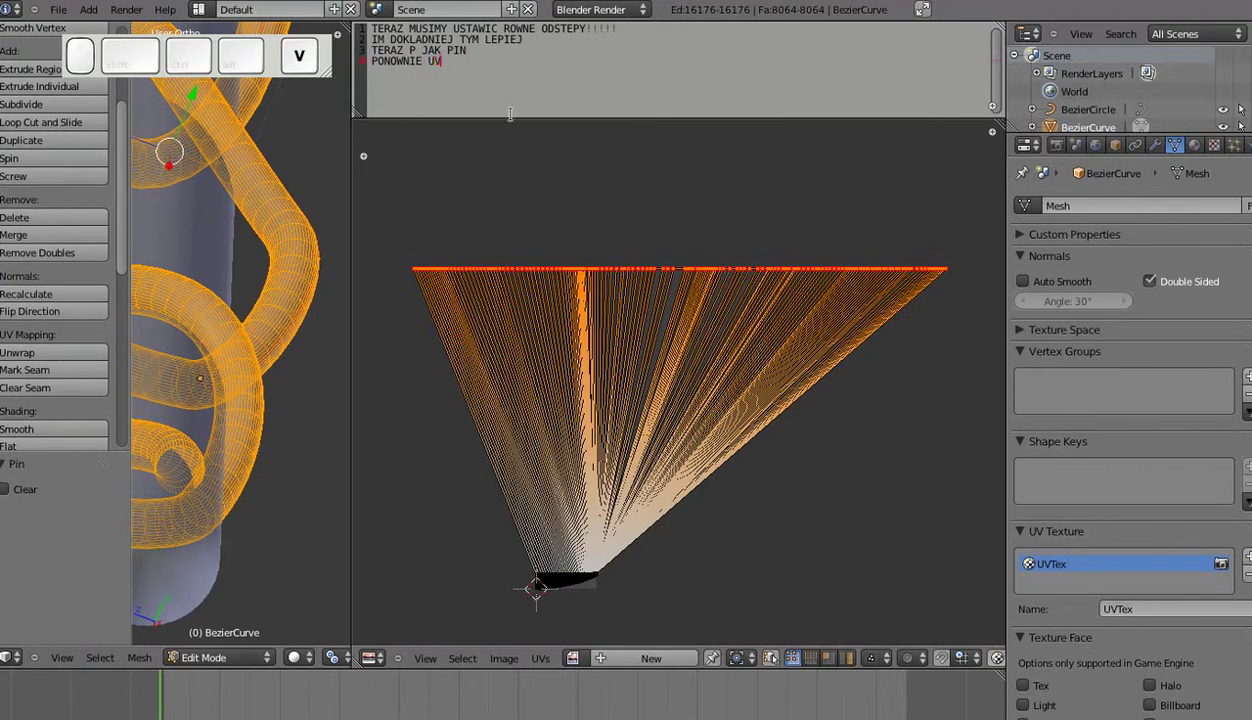
pyautogui.write('u')
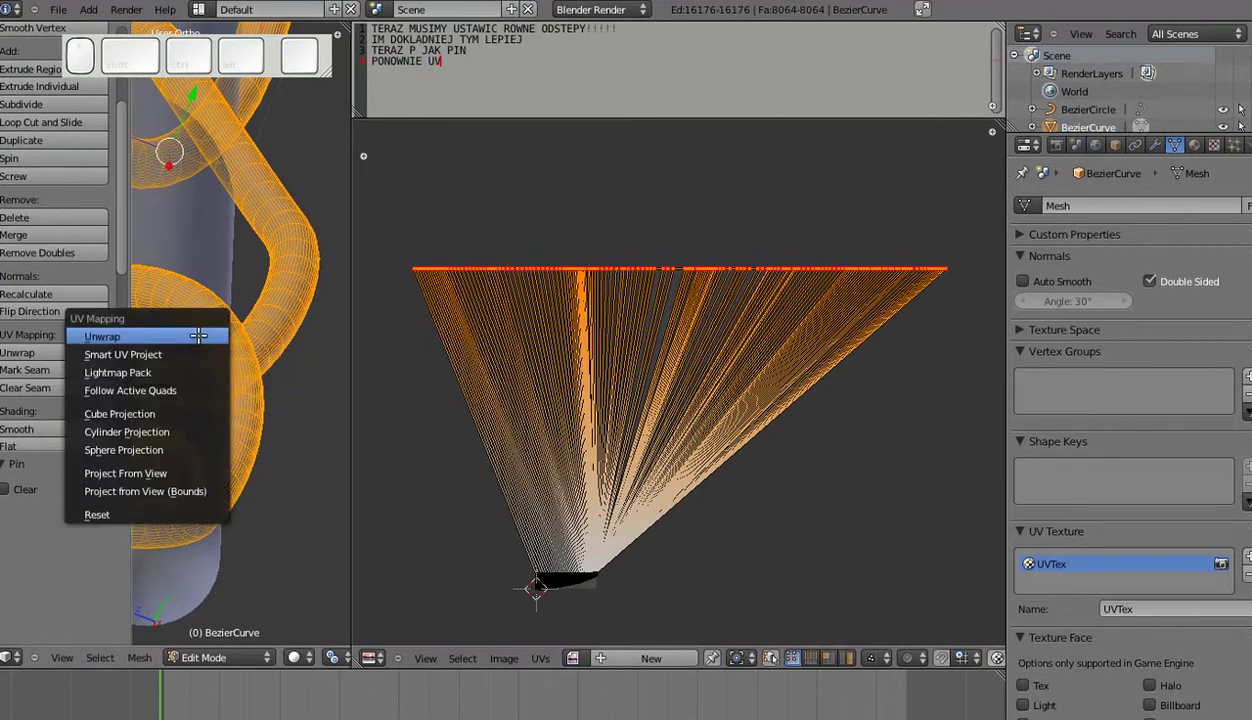
pyautogui.click(198, 336)
# Select an unpinned edge loop of the new UV island and move it up about 0.942 along Y, above the pinned line.
pyautogui.scroll(10, 682, 324)
pyautogui.keyDown('shift'); pyautogui.moveTo(682, 324); pyautogui.dragTo(659, 459, button='middle'); pyautogui.keyUp('shift')
pyautogui.keyDown('alt'); pyautogui.rightClick(660, 461); pyautogui.keyUp('alt')
pyautogui.scroll(-7, 672, 474)
pyautogui.press('g')
pyautogui.press('y')
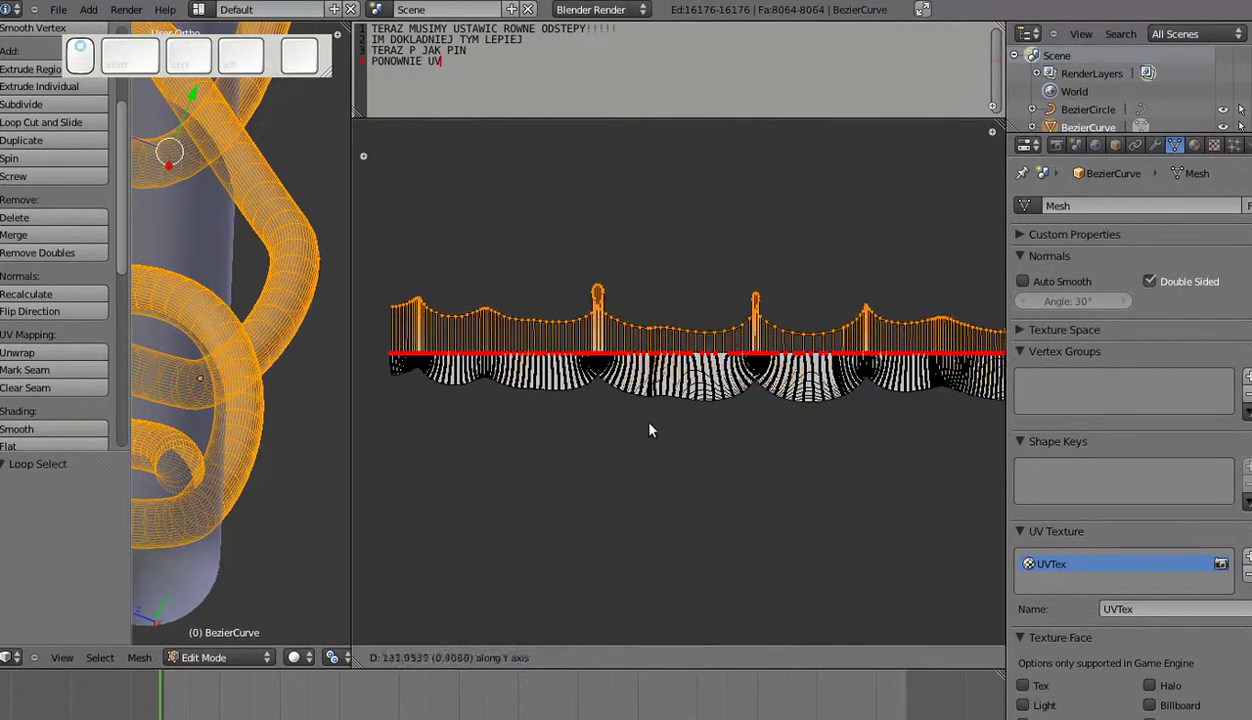
pyautogui.click(649, 430)
pyautogui.scroll(-1, 620, 470)
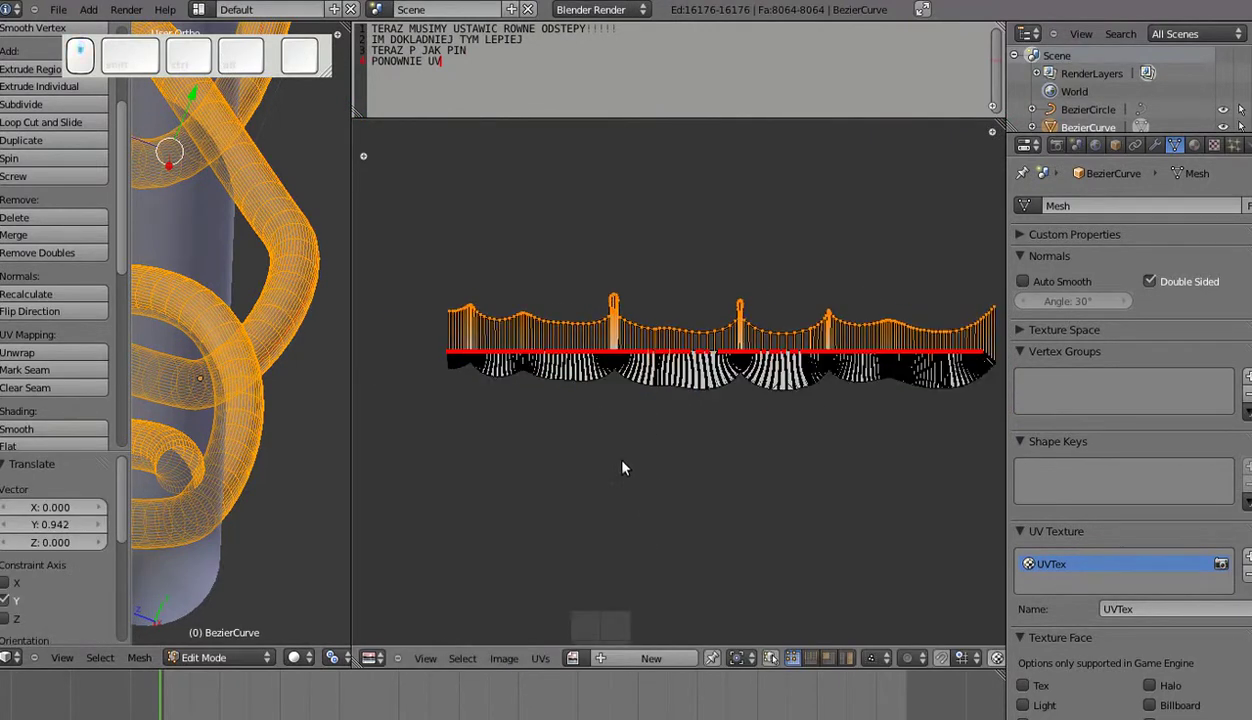
pyautogui.moveTo(275, 661); pyautogui.dragTo(30, 660, button='middle')
pyautogui.moveTo(328, 663); pyautogui.dragTo(168, 657, button='middle')
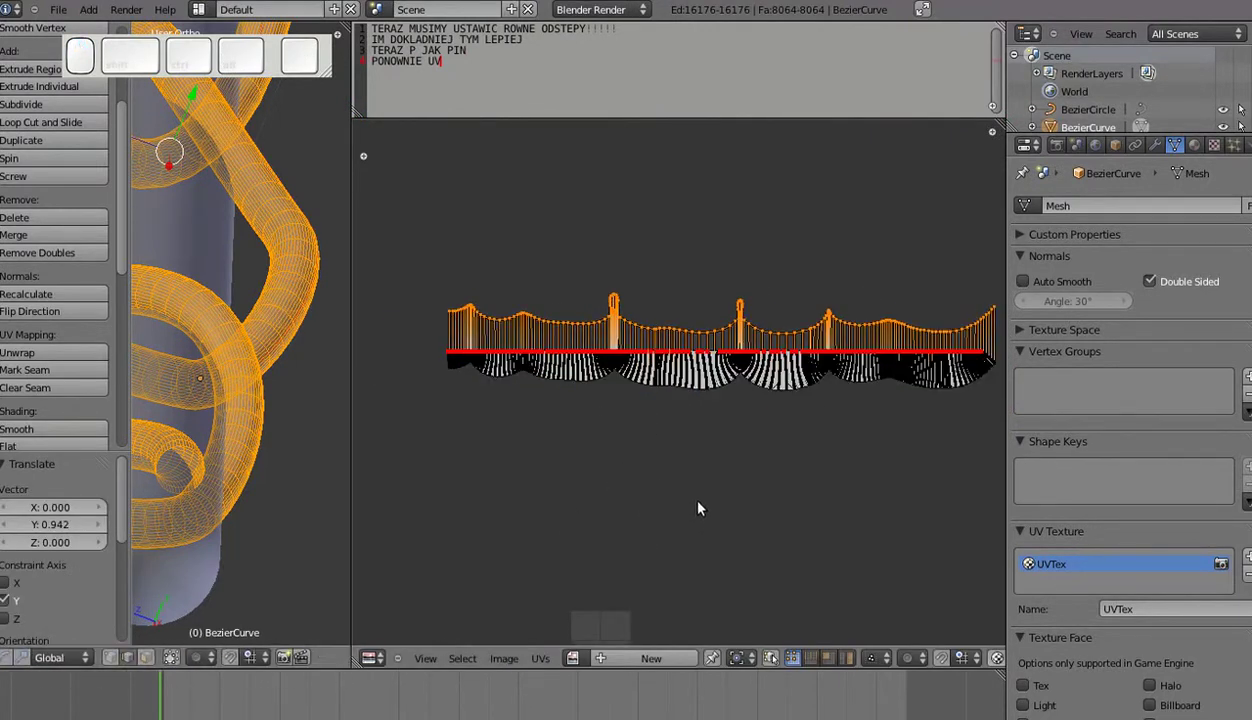
# Select the raised edge loop of the UV island and flatten it by scaling to 0 along Y.
pyautogui.rightClick(694, 438)
pyautogui.press('s')
pyautogui.rightClick(679, 430)
pyautogui.keyDown('alt'); pyautogui.rightClick(678, 320); pyautogui.keyUp('alt')
pyautogui.press('s')
pyautogui.press('y')
pyautogui.press('0')
pyautogui.press('Return')
# Move the flattened loop down about 2.270 along Y, below the pinned line, and deselect it.
pyautogui.scroll(6, 675, 492)
pyautogui.keyDown('shift'); pyautogui.moveTo(674, 365); pyautogui.dragTo(699, 427, button='middle'); pyautogui.keyUp('shift')
pyautogui.scroll(4, 703, 563)
pyautogui.scroll(4, 699, 430)
pyautogui.scroll(-13, 698, 445)
pyautogui.scroll(3, 701, 421)
pyautogui.keyDown('shift'); pyautogui.moveTo(699, 240); pyautogui.dragTo(706, 364, button='middle'); pyautogui.keyUp('shift')
pyautogui.scroll(-6, 707, 363)
pyautogui.press('g')
pyautogui.press('y')
pyautogui.click(718, 537)
pyautogui.press('a')
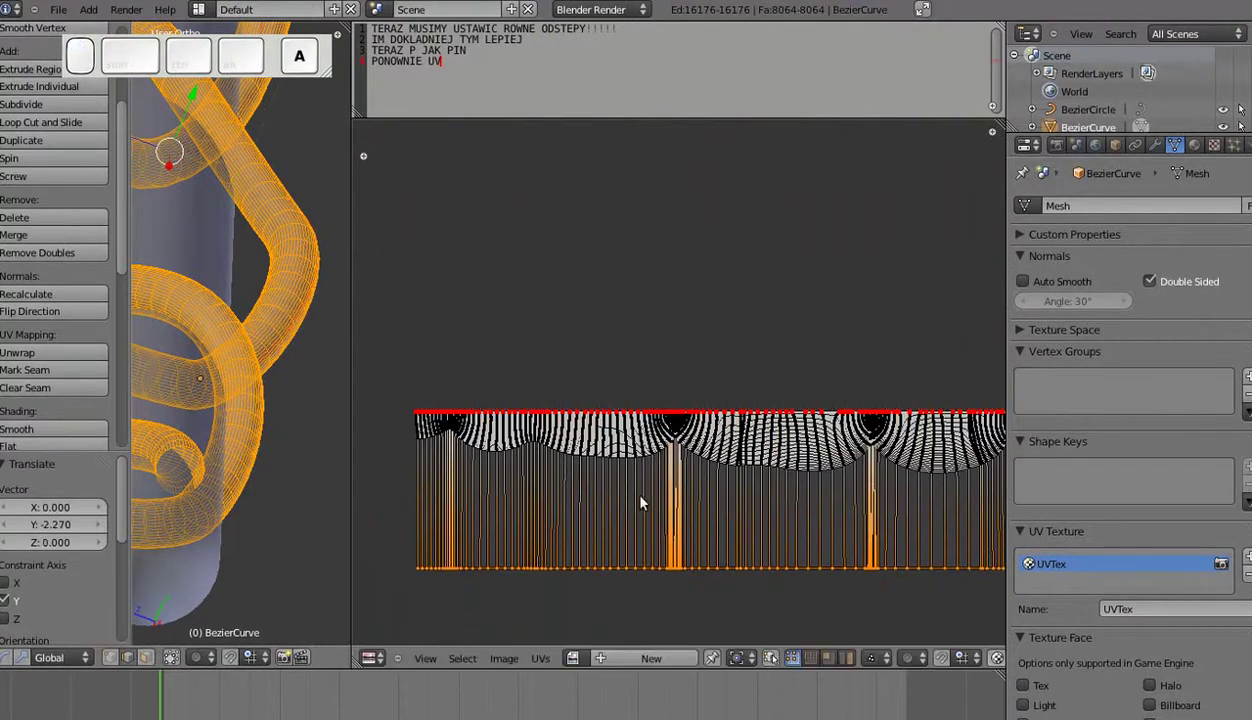
# Unwrap the tube mesh again, set the unwrap method to Conformal, and inspect the tight folds below the pinned line.
pyautogui.press('u')
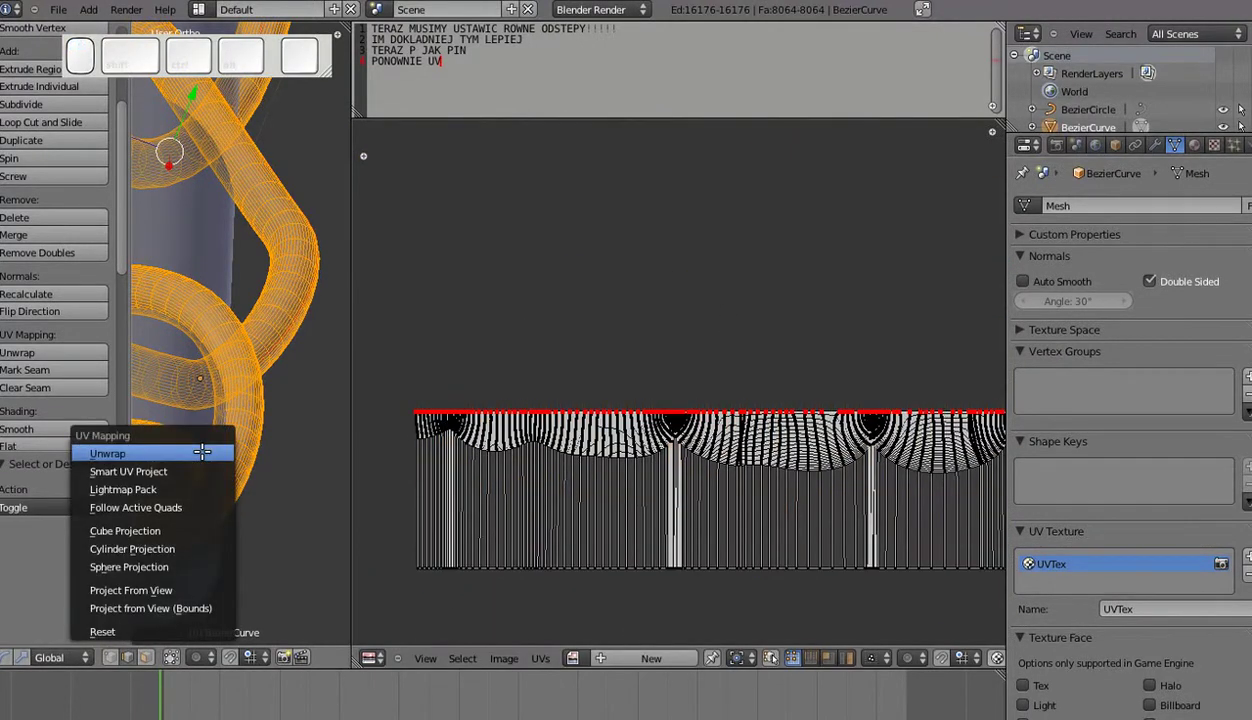
pyautogui.click(202, 452)
pyautogui.click(64, 508)
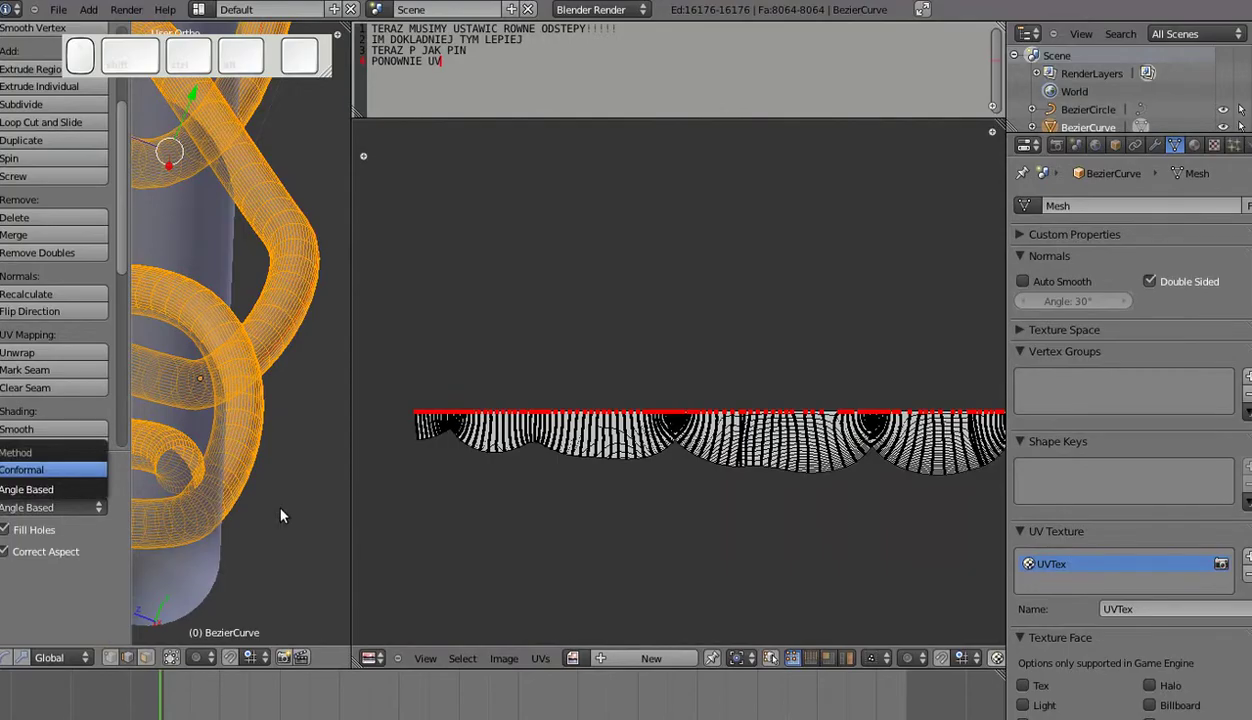
pyautogui.scroll(6, 623, 515)
pyautogui.keyDown('shift'); pyautogui.moveTo(623, 515); pyautogui.dragTo(701, 507, button='middle'); pyautogui.keyUp('shift')
pyautogui.scroll(3, 701, 507)
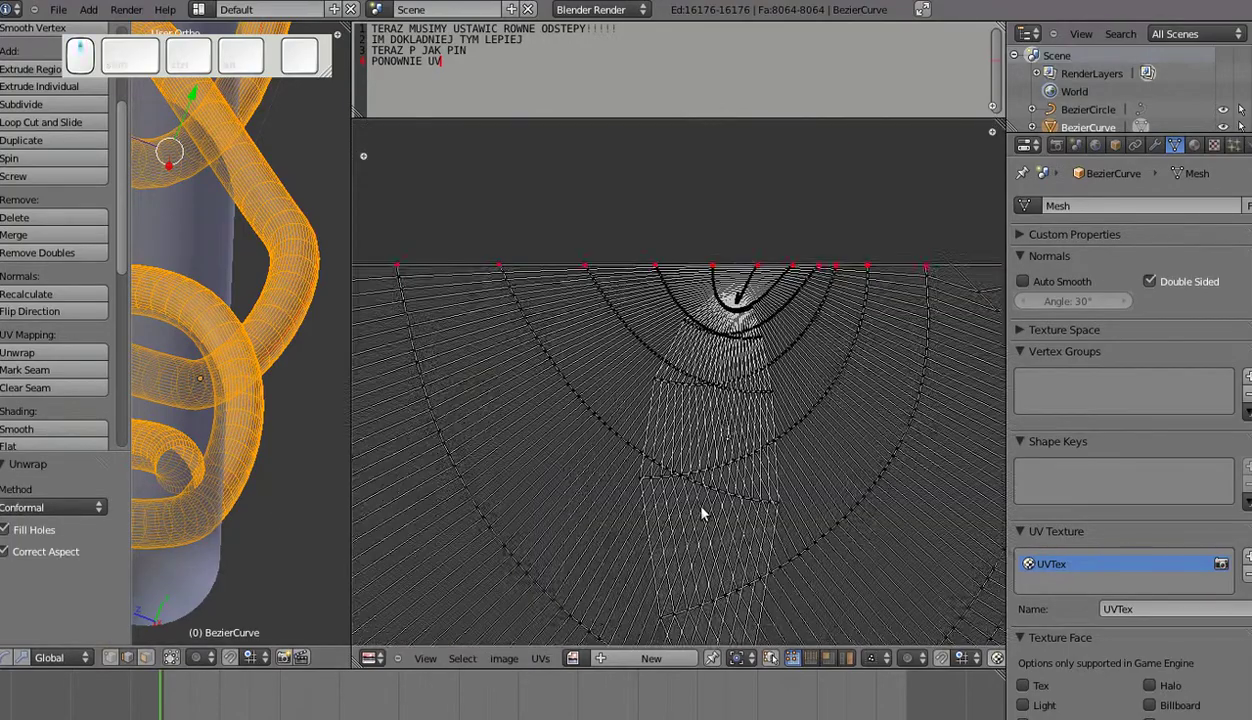
pyautogui.keyDown('shift'); pyautogui.moveTo(730, 430); pyautogui.dragTo(634, 537, button='middle'); pyautogui.keyUp('shift')
pyautogui.scroll(6, 634, 537)
pyautogui.scroll(-14, 634, 535)
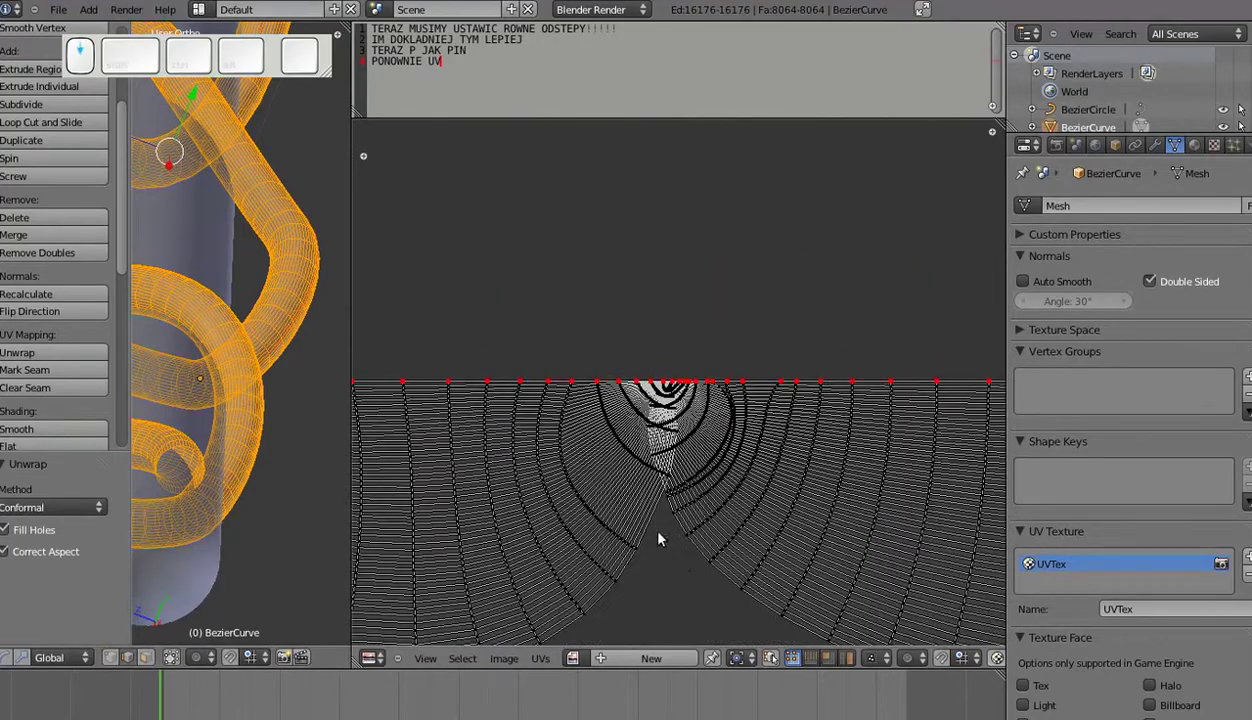
# Select the unpinned lower edge loop of the UV island and move it down along Y, away from the pinned line.
pyautogui.keyDown('alt'); pyautogui.click(665, 541); pyautogui.keyUp('alt')
pyautogui.press('g')
pyautogui.press('y')
pyautogui.click(696, 630)
pyautogui.scroll(-4, 700, 510)
pyautogui.keyDown('shift'); pyautogui.moveTo(708, 400); pyautogui.dragTo(709, 310, button='middle'); pyautogui.keyUp('shift')
pyautogui.press('g')
pyautogui.press('y')
pyautogui.click(709, 389)
# Add the note line TERAZ ROZPLATUJEMY DRUGA POLOWE in the text editor.
pyautogui.press('Return')
pyautogui.write('TERAZ ROZLATUJEMY')
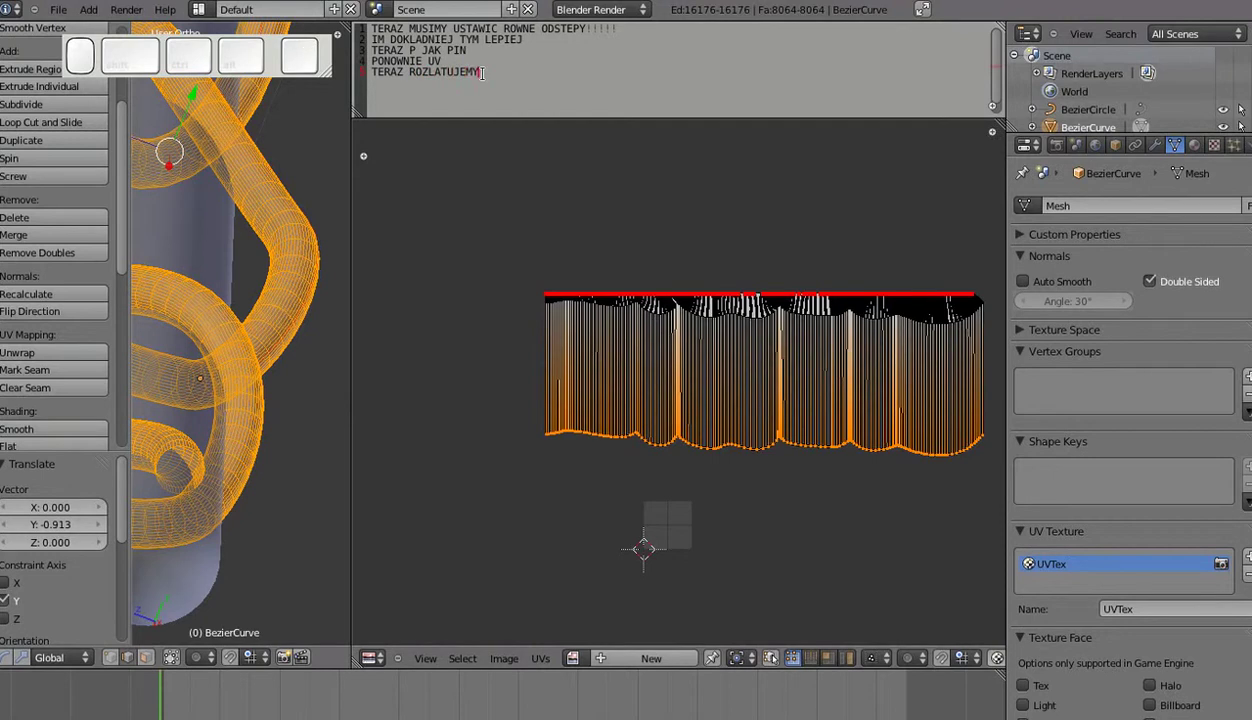
pyautogui.press('BackSpace')
pyautogui.press('BackSpace')
pyautogui.press('BackSpace')
pyautogui.write('PLATUJEMY DRUGA POLOWE')
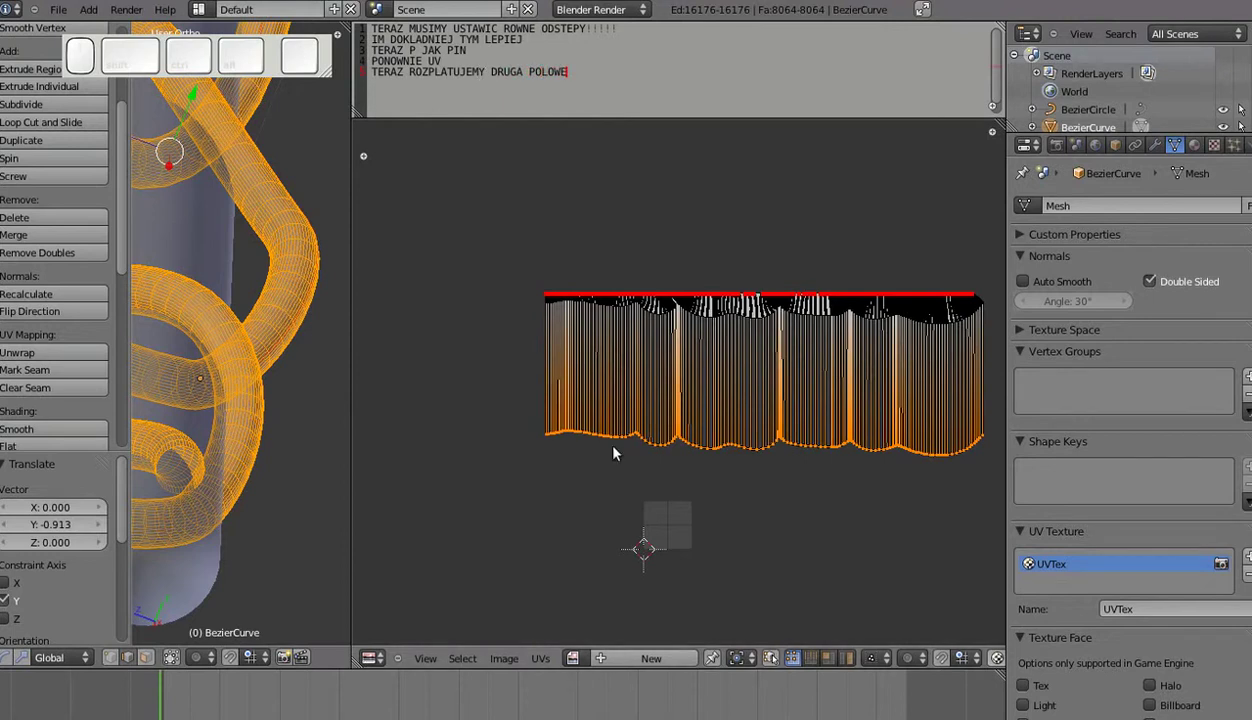
# Move the selected edge loop up about 3.427 along Y, above the pinned line.
pyautogui.write('g')
pyautogui.middleClick(645, 456)
pyautogui.click(648, 465)
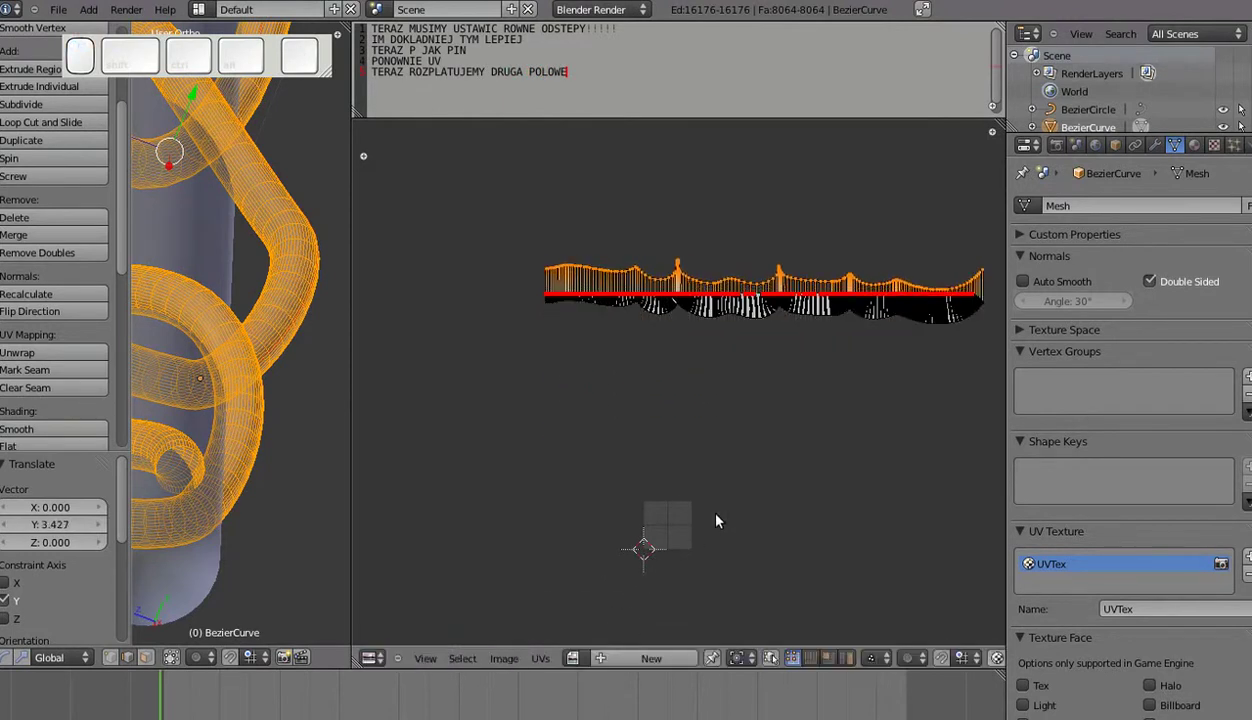
# Examine the raised edge loop up close, especially the bunched vertices at its spikes.
pyautogui.scroll(4, 661, 384)
pyautogui.scroll(2, 661, 384)
pyautogui.keyDown('shift'); pyautogui.moveTo(565, 230); pyautogui.dragTo(607, 464, button='middle'); pyautogui.keyUp('shift')
pyautogui.scroll(5, 660, 408)
pyautogui.keyDown('shift'); pyautogui.moveTo(730, 398); pyautogui.dragTo(632, 450, button='middle'); pyautogui.keyUp('shift')
pyautogui.scroll(6, 675, 336)
pyautogui.scroll(-8, 643, 440)
pyautogui.keyDown('shift'); pyautogui.moveTo(650, 270); pyautogui.dragTo(885, 362, button='middle'); pyautogui.keyUp('shift')
pyautogui.scroll(2, 675, 452)
pyautogui.scroll(7, 696, 335)
pyautogui.scroll(-8, 706, 343)
pyautogui.scroll(-1, 713, 344)
pyautogui.scroll(-8, 838, 337)
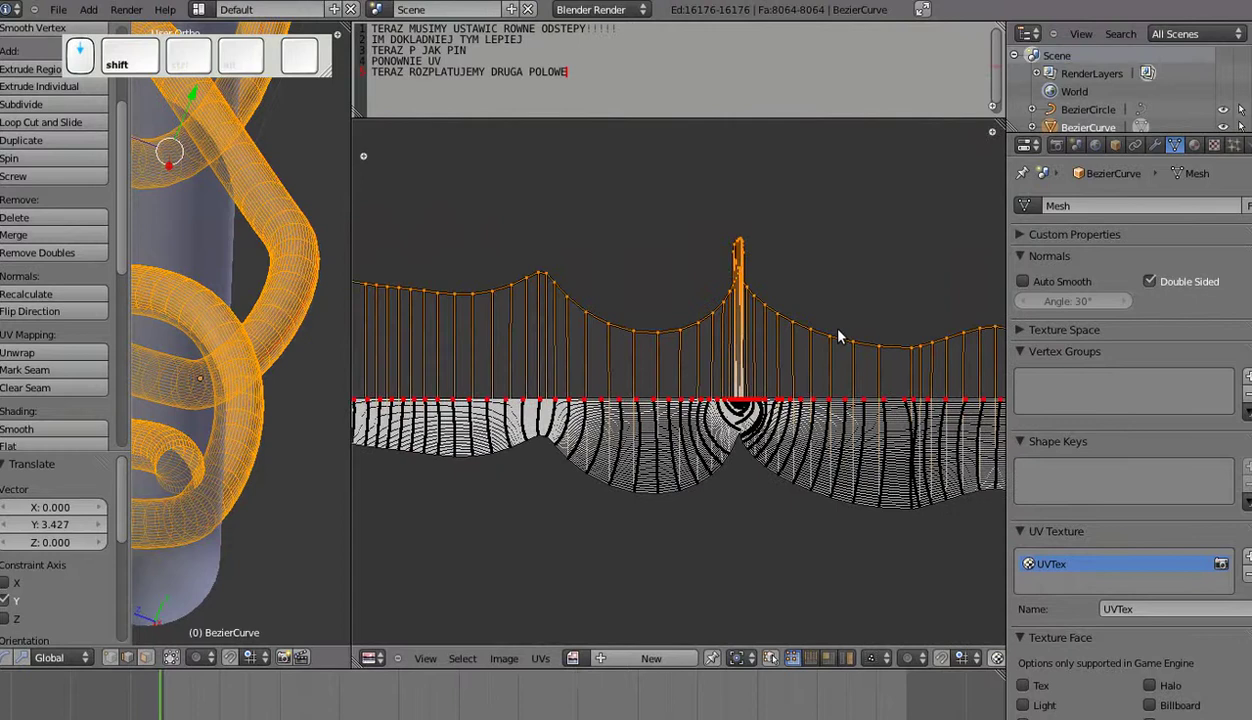
# Flatten the raised edge loop by scaling it to 0 along Y.
pyautogui.press('s')
pyautogui.press('y')
pyautogui.press('0')
pyautogui.press('Return')
# Move the bunched vertices of the flattened loop one by one to untangle and spread them out.
pyautogui.scroll(8, 698, 443)
pyautogui.keyDown('shift'); pyautogui.moveTo(700, 290); pyautogui.dragTo(617, 371, button='middle'); pyautogui.keyUp('shift')
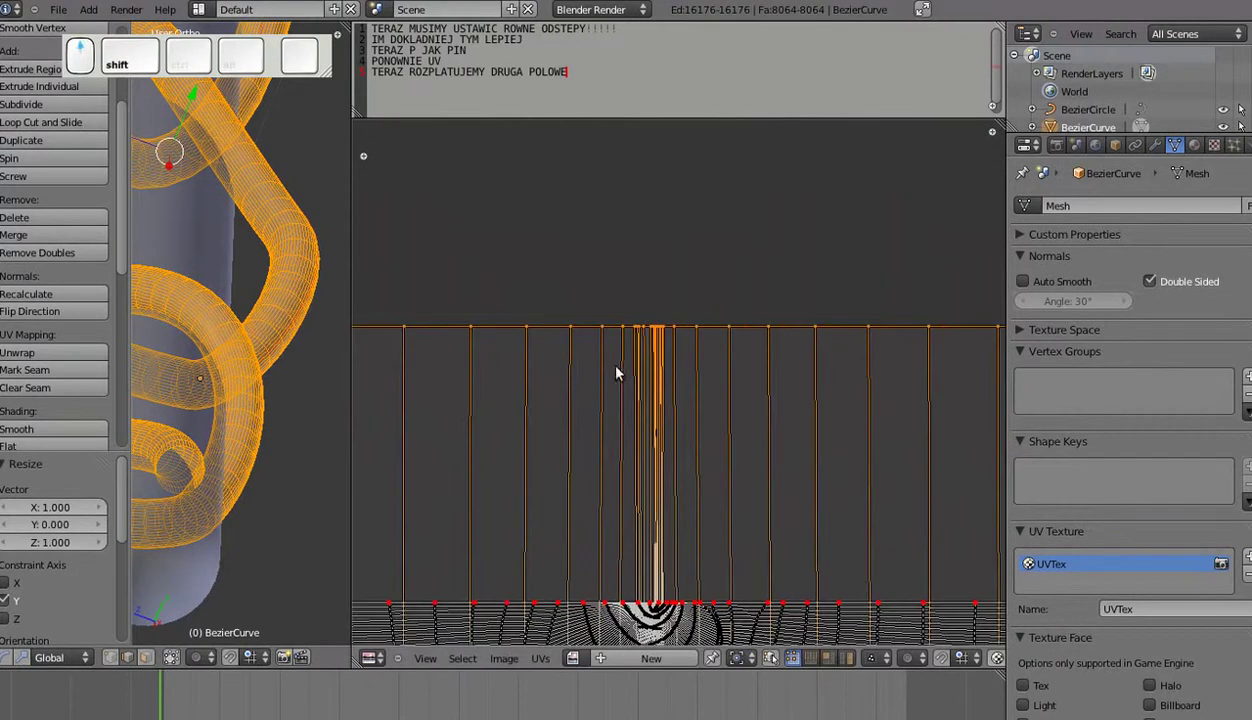
pyautogui.scroll(3, 610, 360)
pyautogui.rightClick(557, 259)
pyautogui.press('g')
pyautogui.click(580, 291)
pyautogui.rightClick(619, 230)
pyautogui.scroll(4, 635, 240)
pyautogui.keyDown('shift'); pyautogui.moveTo(639, 244); pyautogui.dragTo(792, 536, button='middle'); pyautogui.keyUp('shift')
pyautogui.scroll(2, 770, 480)
pyautogui.rightClick(714, 293)
pyautogui.press('g')
pyautogui.click(428, 260)
pyautogui.rightClick(783, 318)
pyautogui.press('g')
pyautogui.click(479, 230)
pyautogui.rightClick(758, 307)
pyautogui.press('g')
pyautogui.click(507, 155)
pyautogui.rightClick(766, 320)
pyautogui.press('g')
pyautogui.click(600, 165)
pyautogui.rightClick(757, 314)
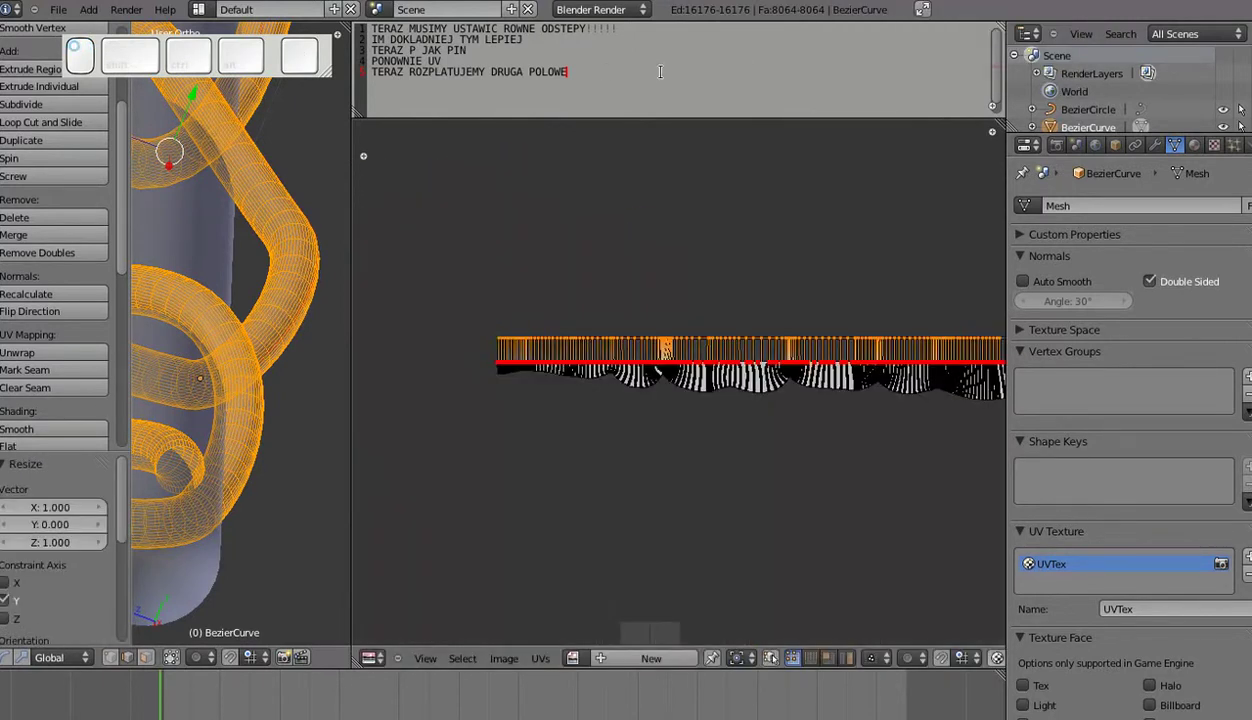
# Add the note line 20 GODz POZNIEJ <hahaha> in the text editor.
pyautogui.press('Return')
pyautogui.write('20GOD POZNIEJ <hahaha>')
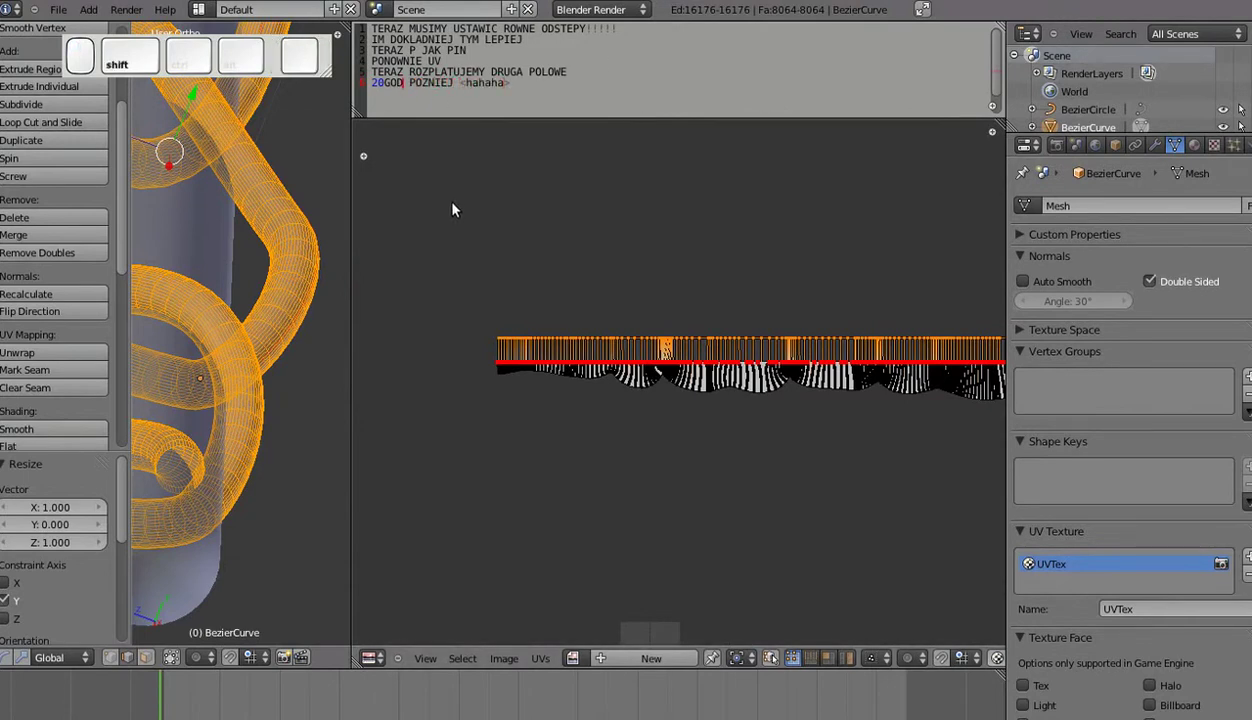
pyautogui.hotkey('shift', 'z')
pyautogui.write('z')
pyautogui.click(386, 84)
pyautogui.press('space')
pyautogui.click(384, 84)
# Move the flattened edge loop down about 2.131 along Y, below the UV island.
pyautogui.scroll(-2, 604, 391)
pyautogui.scroll(5, 658, 390)
pyautogui.scroll(-3, 662, 389)
pyautogui.press('g')
pyautogui.moveTo(729, 299); pyautogui.dragTo(726, 460, button='middle')
pyautogui.click(721, 458)
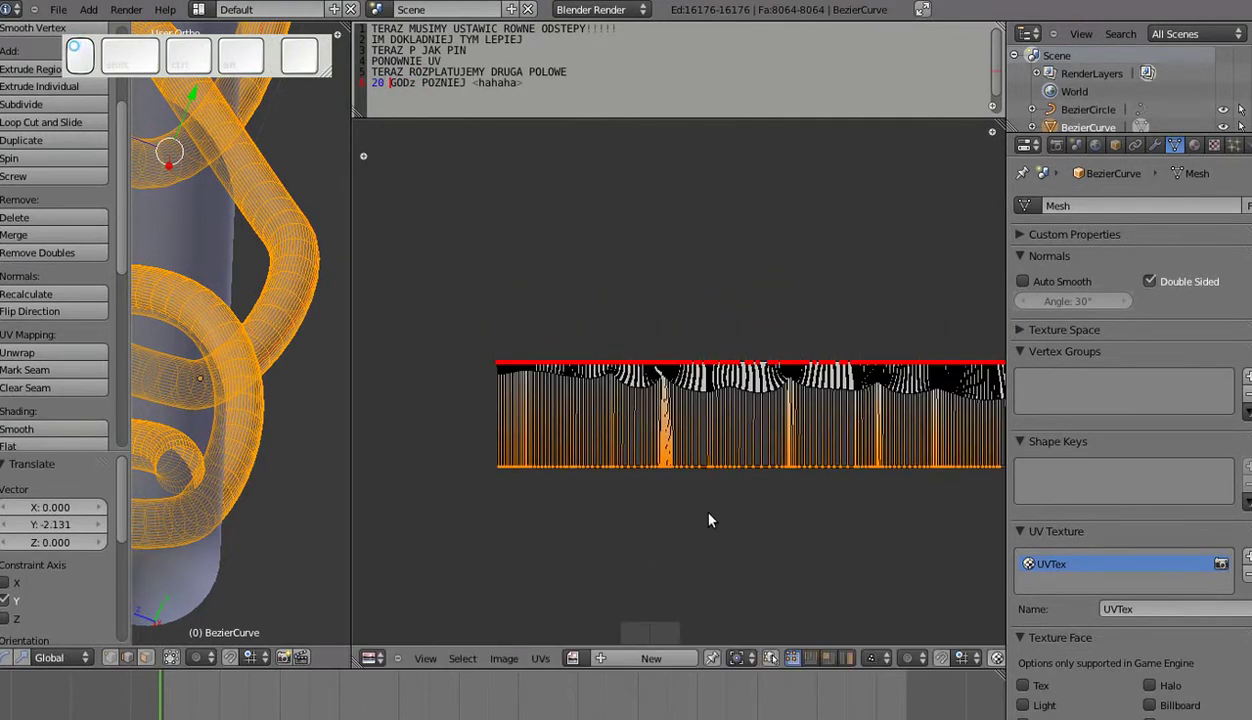
# Add the note line KOLEJNY PIN and pin the vertices of the flattened lower loop.
pyautogui.press('Return')
pyautogui.write('K')
pyautogui.write('p')
# Unwrap the tube mesh again and add the note lines I KOLEJNE UV and TERAZ ODPOWIEDNIA ODLEGLOSC.
pyautogui.write('u')
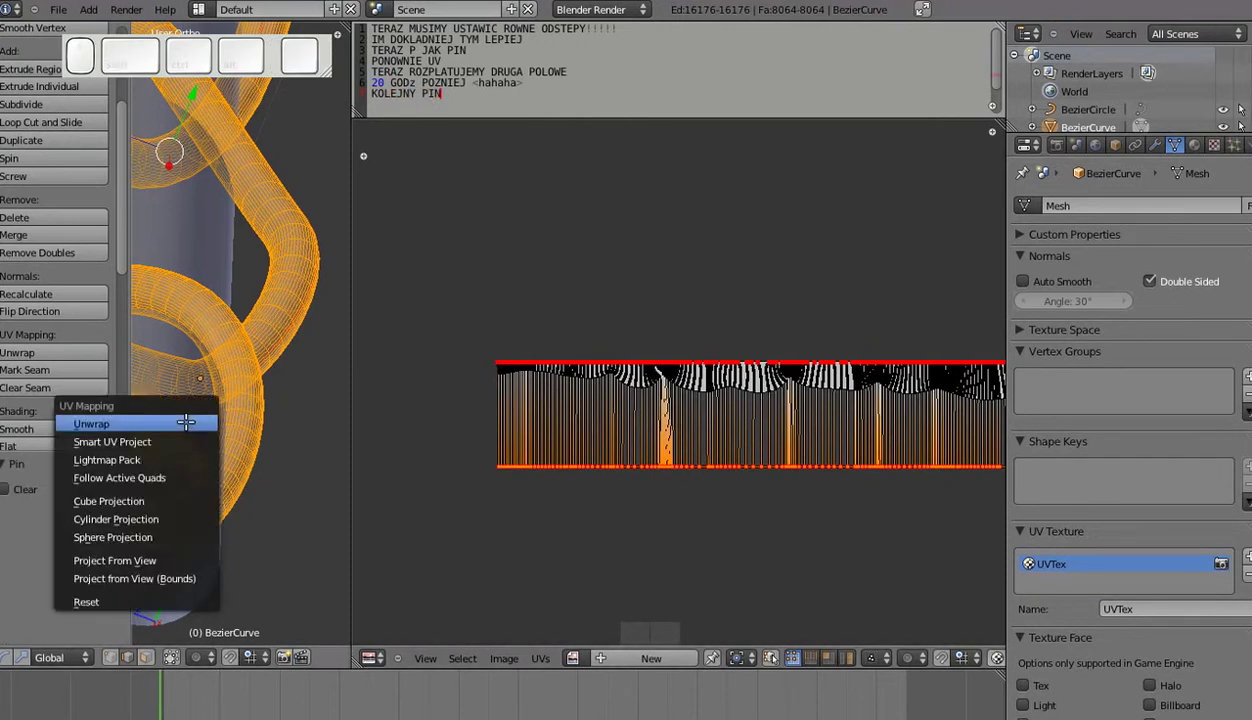
pyautogui.click(187, 423)
pyautogui.press('Return')
pyautogui.write('I KO')
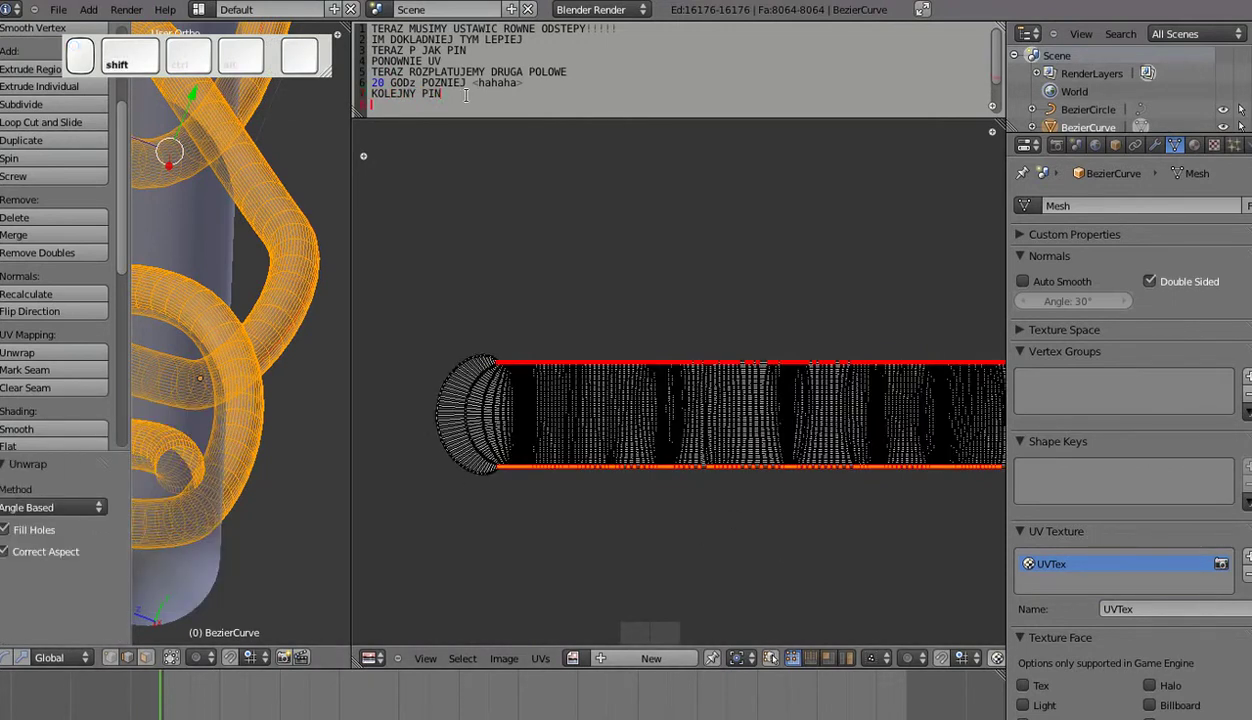
pyautogui.write('LEJNE UV')
pyautogui.press('Return')
pyautogui.write('TERAZ ODPOWIEDNIA ODLEGLOSC')
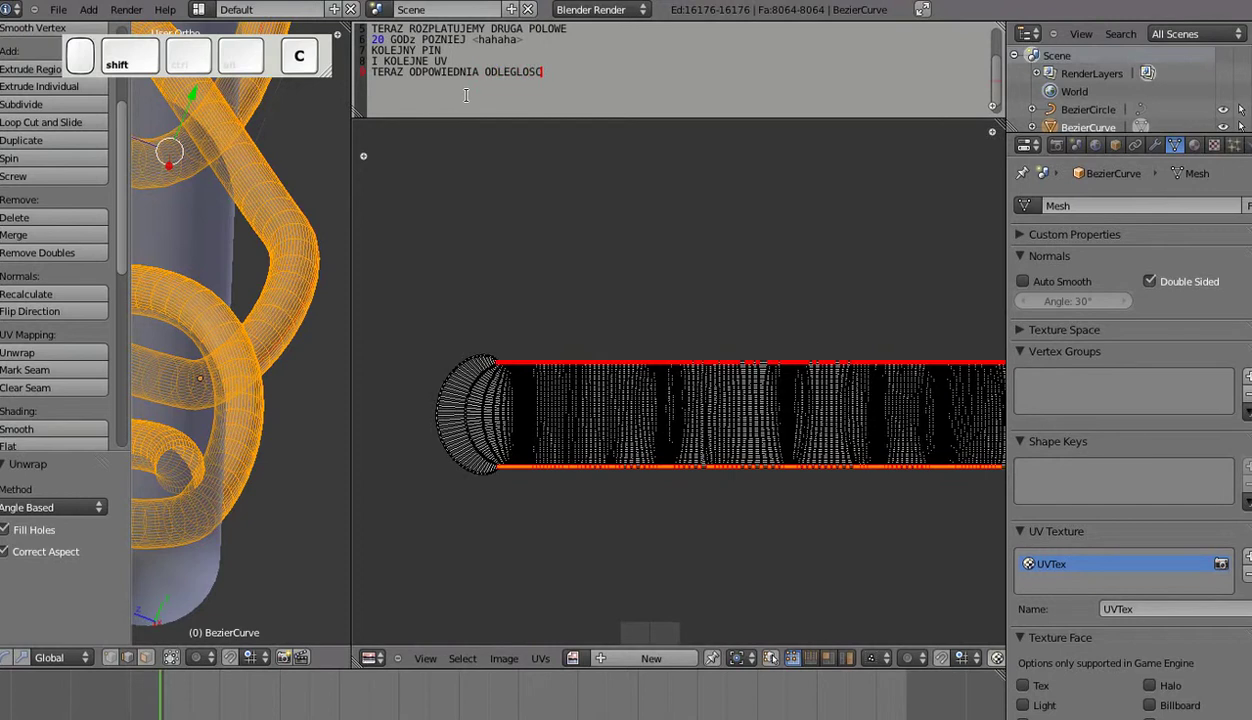
# Move the pinned lower loop up about 1.162 along Y and unwrap the tube mesh again.
pyautogui.write('gy')
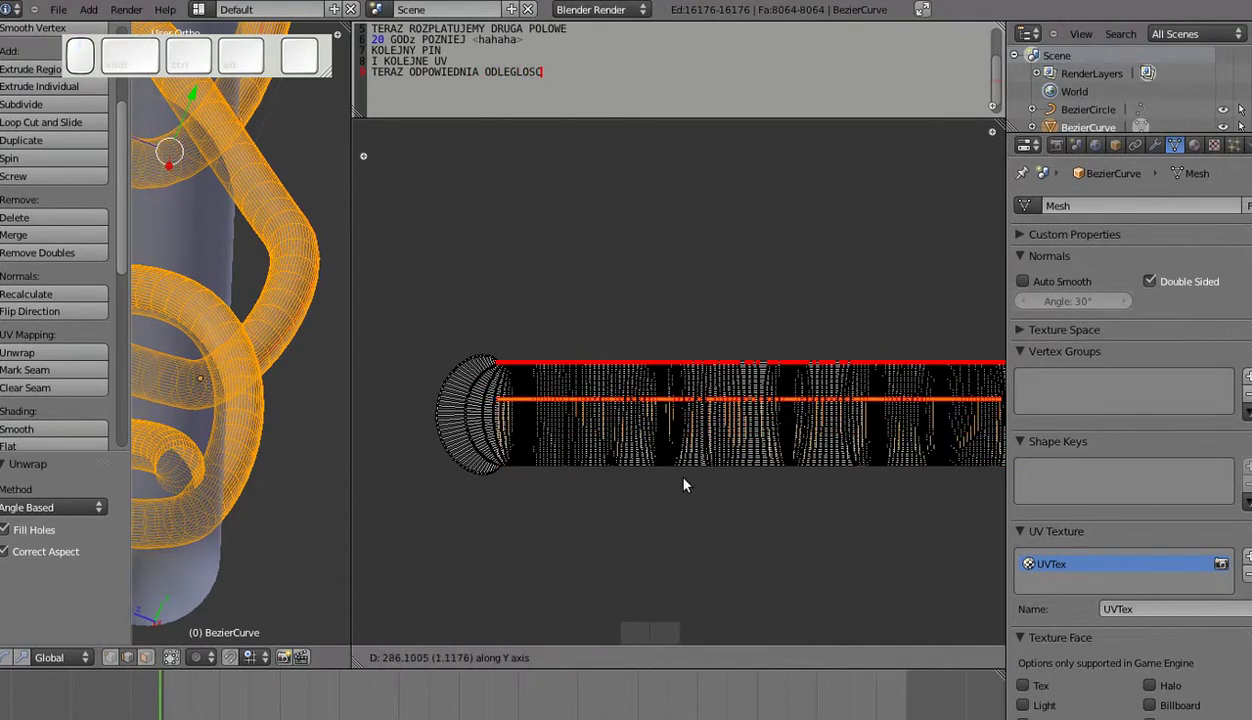
pyautogui.click(683, 478)
pyautogui.press('u')
pyautogui.click(248, 459)
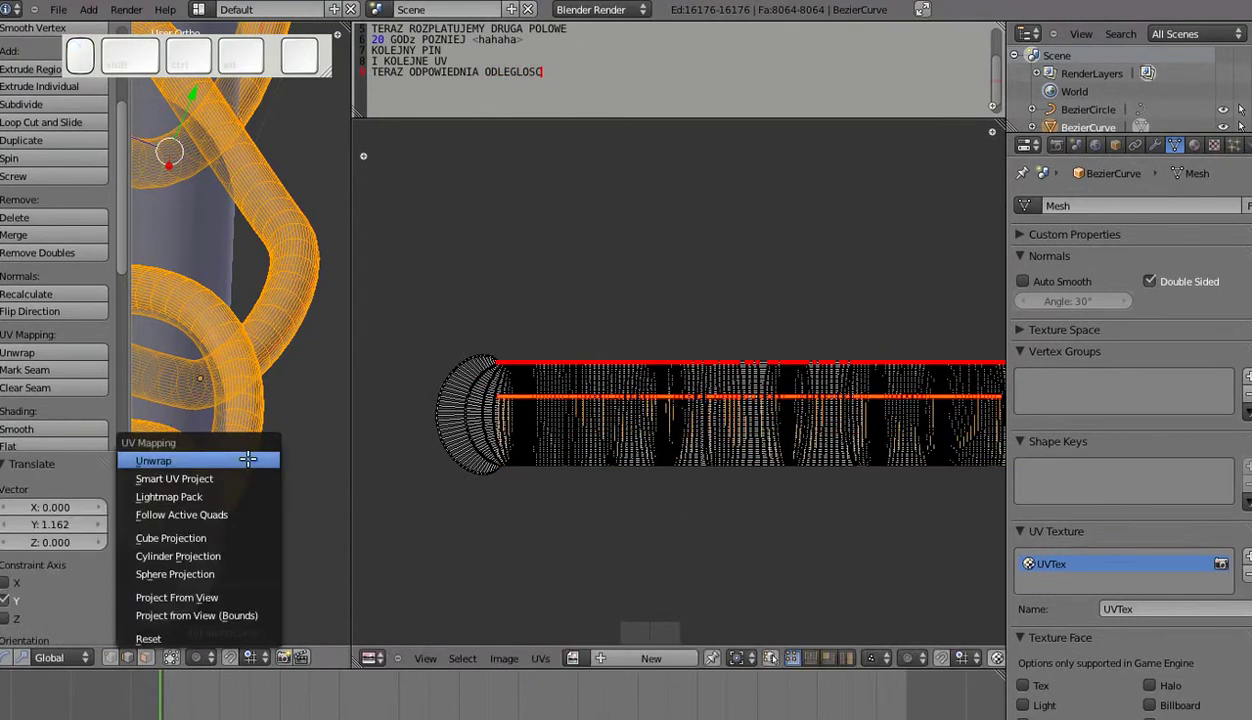
# Move the pinned lower loop up a further 0.234 or so along Y and re-unwrap the tube mesh.
pyautogui.scroll(6, 528, 473)
pyautogui.keyDown('shift'); pyautogui.moveTo(528, 473); pyautogui.dragTo(998, 433, button='middle'); pyautogui.keyUp('shift')
pyautogui.keyDown('shift'); pyautogui.moveTo(548, 495); pyautogui.dragTo(779, 487, button='middle'); pyautogui.keyUp('shift')
pyautogui.press('g')
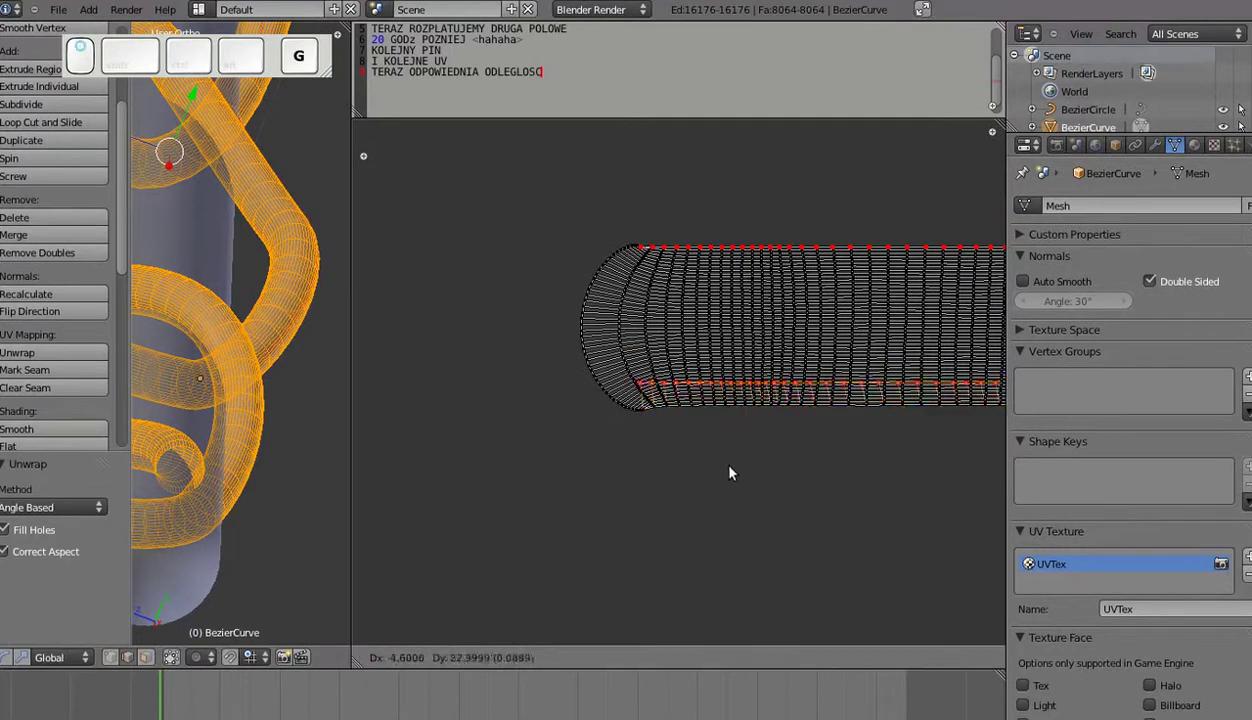
pyautogui.press('y')
pyautogui.click(707, 433)
pyautogui.press('u')
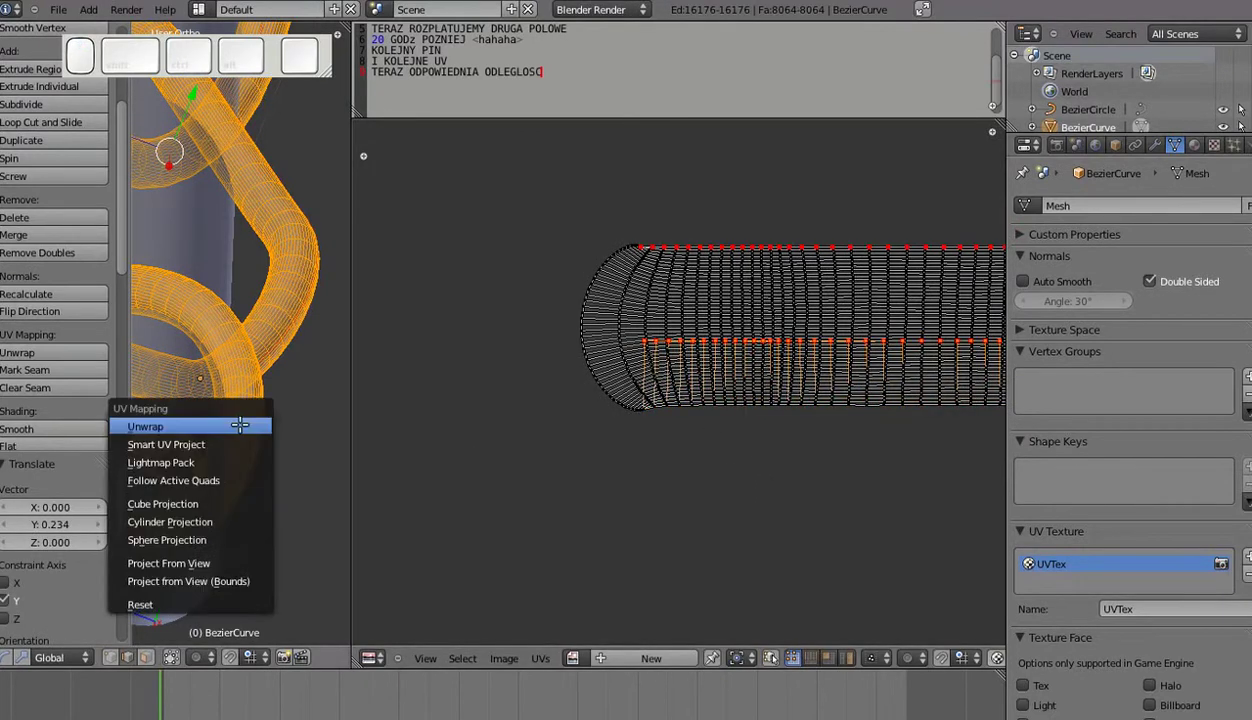
pyautogui.click(240, 425)
# Shift the pinned lower loop along X and reposition it to line its end up with the upper pinned edge.
pyautogui.scroll(5, 609, 517)
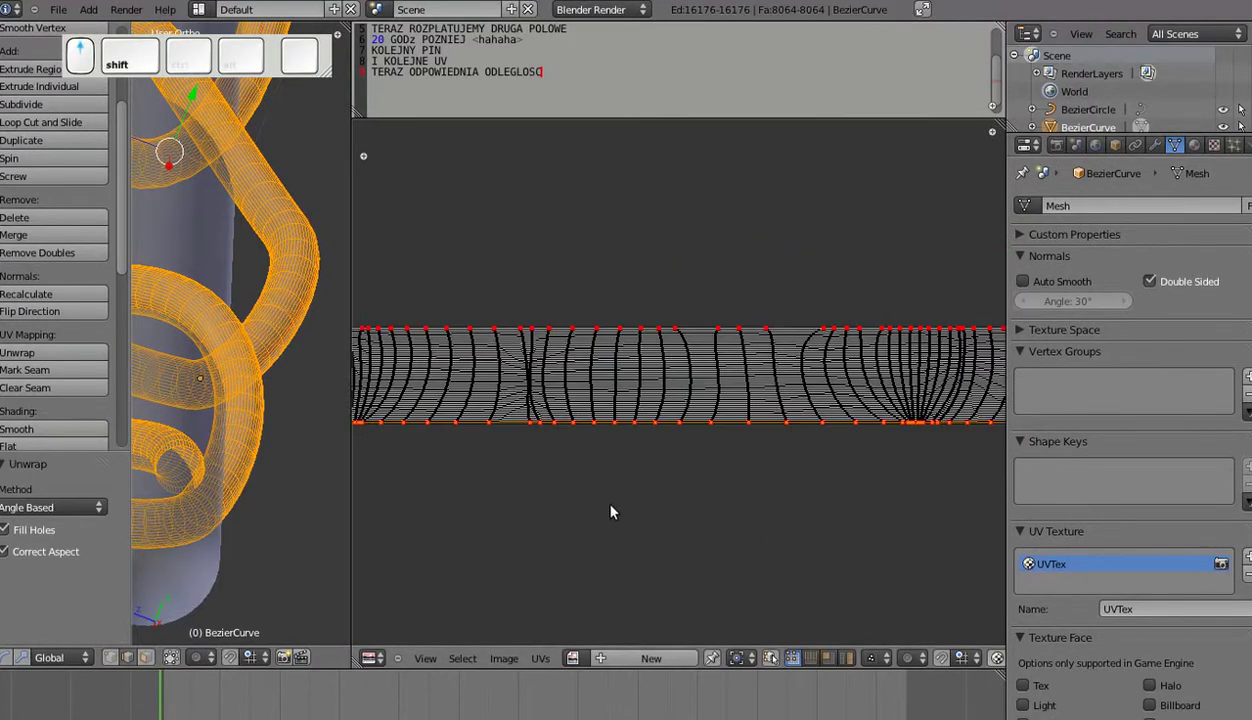
pyautogui.scroll(-4, 814, 515)
pyautogui.keyDown('shift'); pyautogui.moveTo(814, 520); pyautogui.dragTo(758, 506, button='middle'); pyautogui.keyUp('shift')
pyautogui.scroll(2, 691, 487)
pyautogui.scroll(-1, 625, 408)
pyautogui.press('g')
pyautogui.press('x')
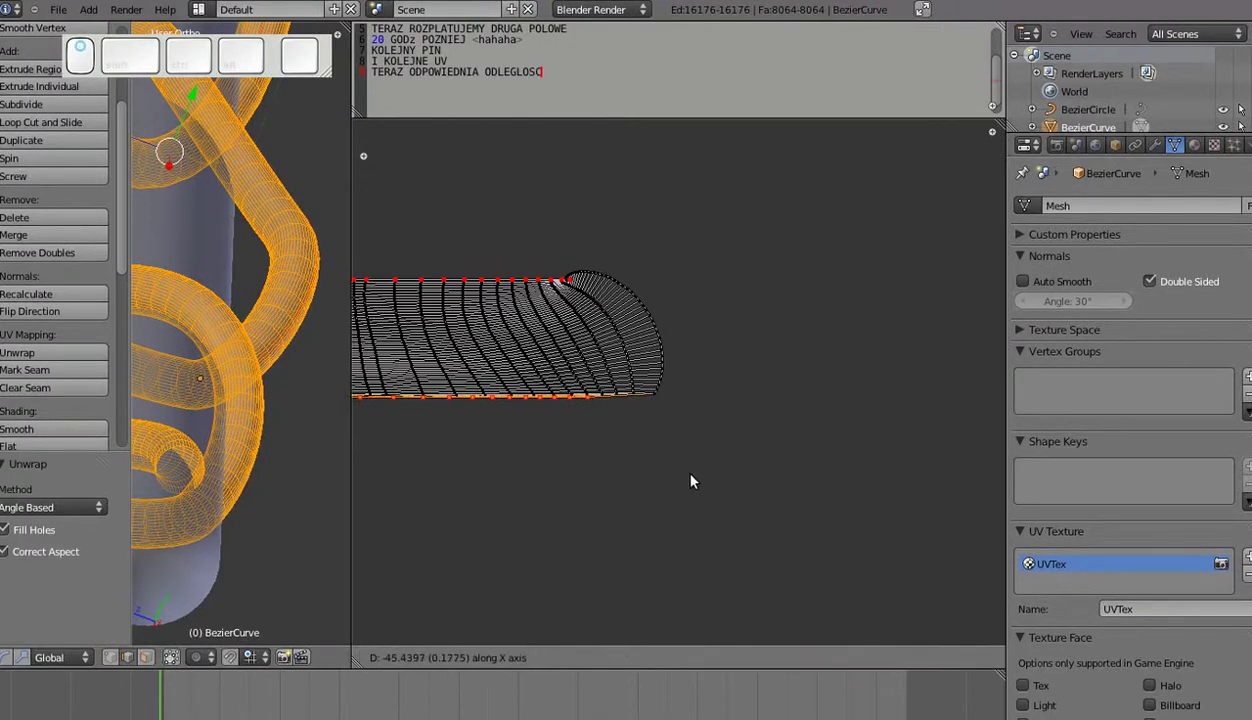
pyautogui.click(645, 505)
pyautogui.press('g')
pyautogui.click(646, 436)
# Scale the pinned lower loop along X and reposition it to match the length of the upper pinned edge.
pyautogui.scroll(-6, 647, 440)
pyautogui.keyDown('shift'); pyautogui.moveTo(650, 445); pyautogui.dragTo(800, 450, button='middle'); pyautogui.keyUp('shift')
pyautogui.scroll(7, 668, 380)
pyautogui.scroll(3, 612, 483)
pyautogui.keyDown('shift'); pyautogui.moveTo(665, 352); pyautogui.dragTo(727, 470, button='middle'); pyautogui.keyUp('shift')
pyautogui.press('s')
pyautogui.press('x')
pyautogui.click(577, 519)
pyautogui.press('g')
pyautogui.click(670, 515)
# Move the pinned lower loop down about 0.338 along Y and unwrap the tube mesh once more.
pyautogui.scroll(-10, 679, 511)
pyautogui.scroll(8, 727, 470)
pyautogui.scroll(3, 727, 470)
pyautogui.keyDown('shift'); pyautogui.moveTo(560, 220); pyautogui.dragTo(755, 497, button='middle'); pyautogui.keyUp('shift')
pyautogui.press('g')
pyautogui.rightClick(766, 674)
pyautogui.scroll(-4, 760, 520)
pyautogui.press('g')
pyautogui.press('y')
pyautogui.click(760, 512)
pyautogui.press('u')
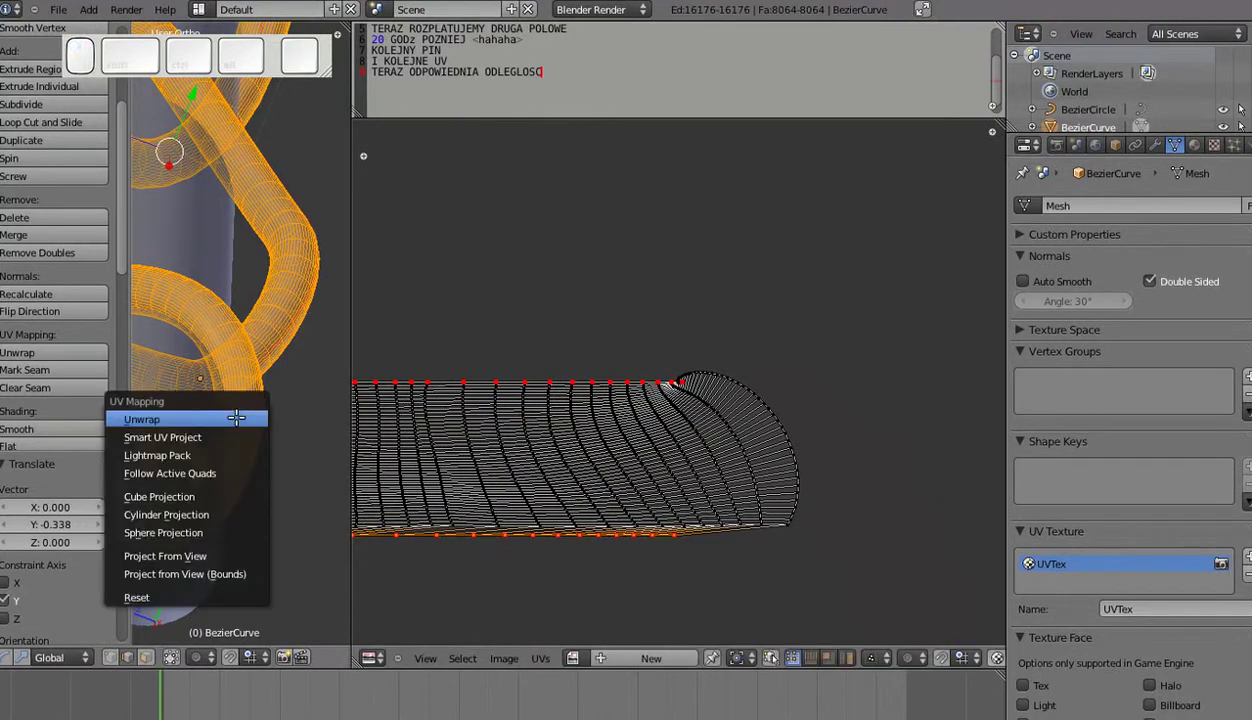
pyautogui.click(236, 418)
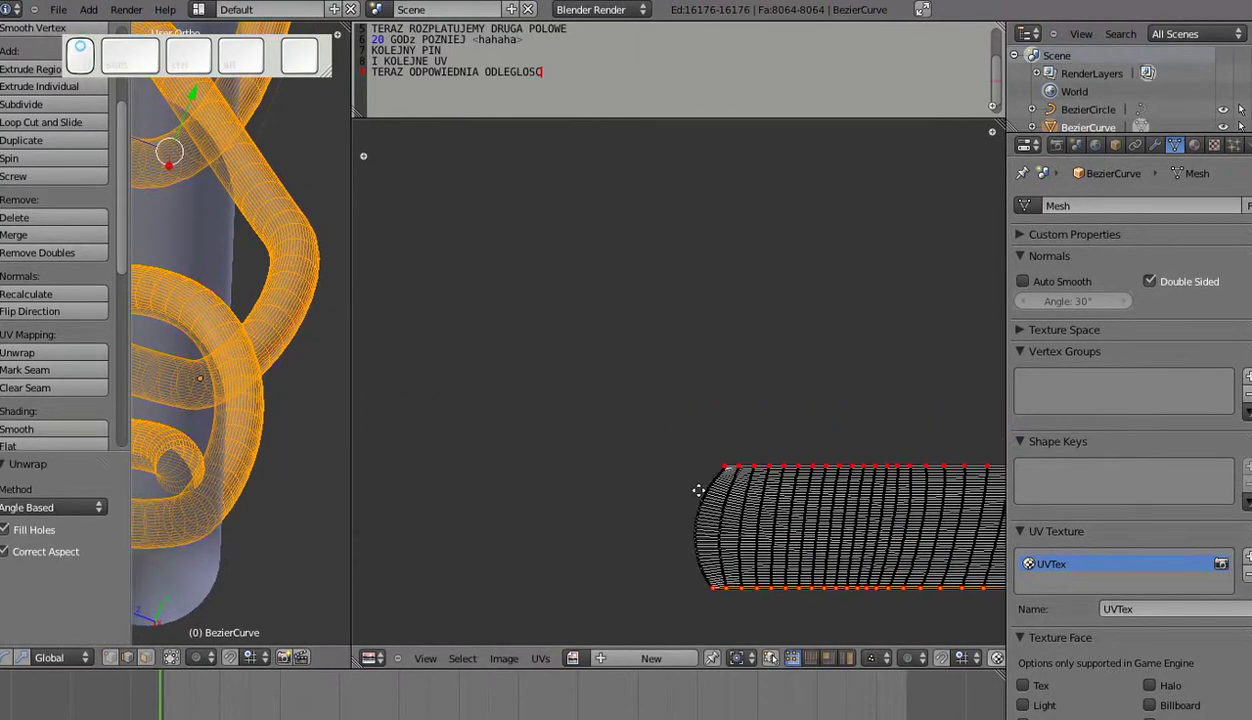
# Add the closing note line GOTOWE 15min in the text editor.
pyautogui.press('Return')
pyautogui.write('G')
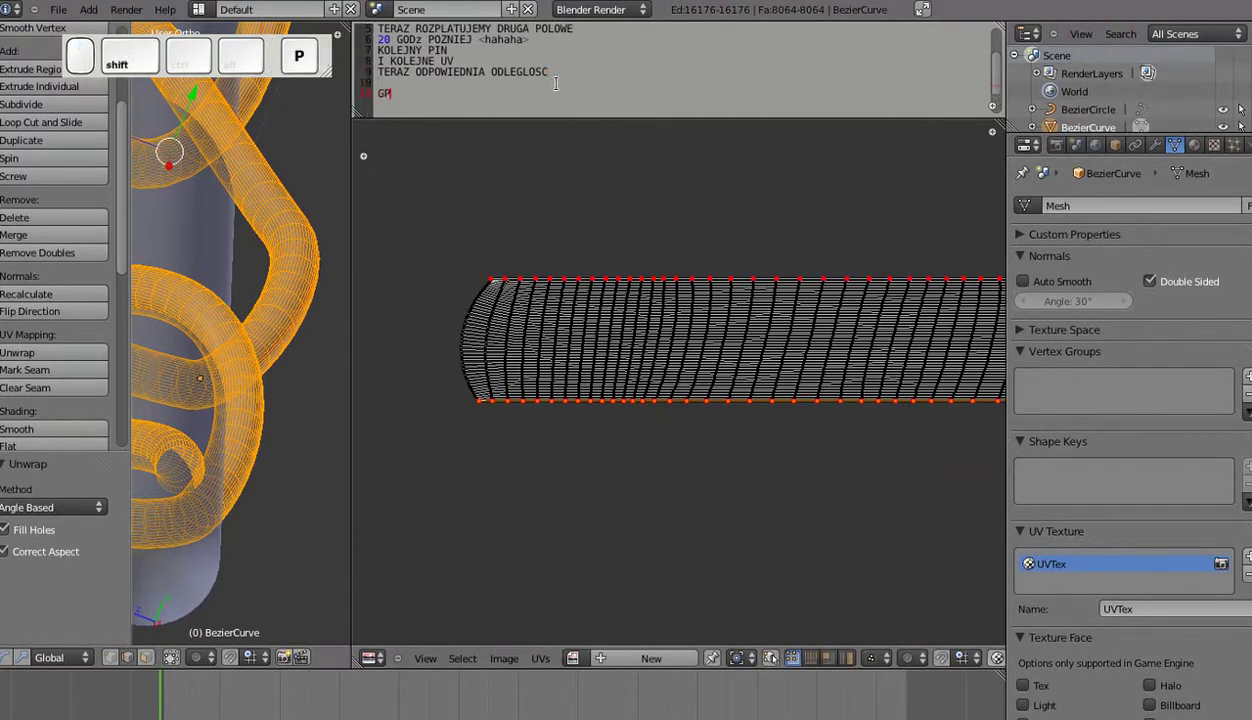
pyautogui.write('OTOWE 15min')
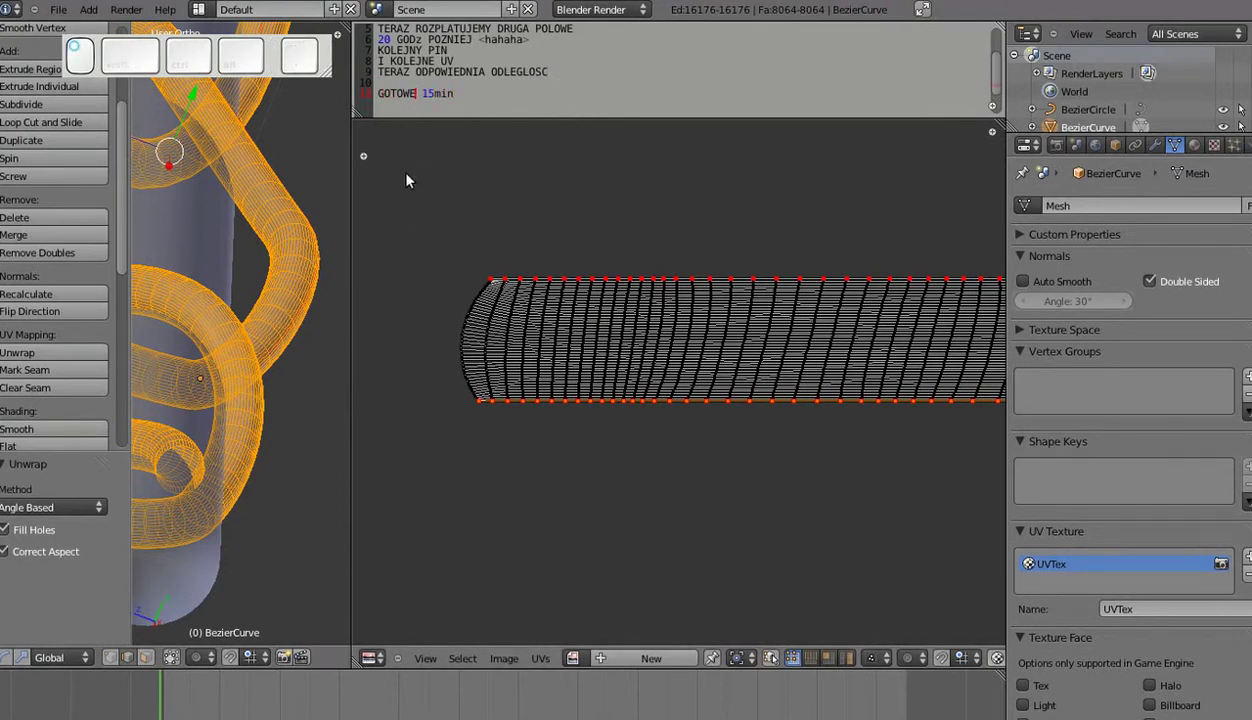
# Insert the word w before 15min in the closing note so that it reads GOTOWE w 15min.
pyautogui.press('space')
pyautogui.write('w')
pyautogui.click(419, 102)
pyautogui.write('w')
# Select all the UVs of the straightened tube strip and create a new image assigned to them.
pyautogui.scroll(-2, 238, 420)
pyautogui.scroll(-4, 679, 456)
pyautogui.press('a')
pyautogui.press('a')
pyautogui.click(574, 658)
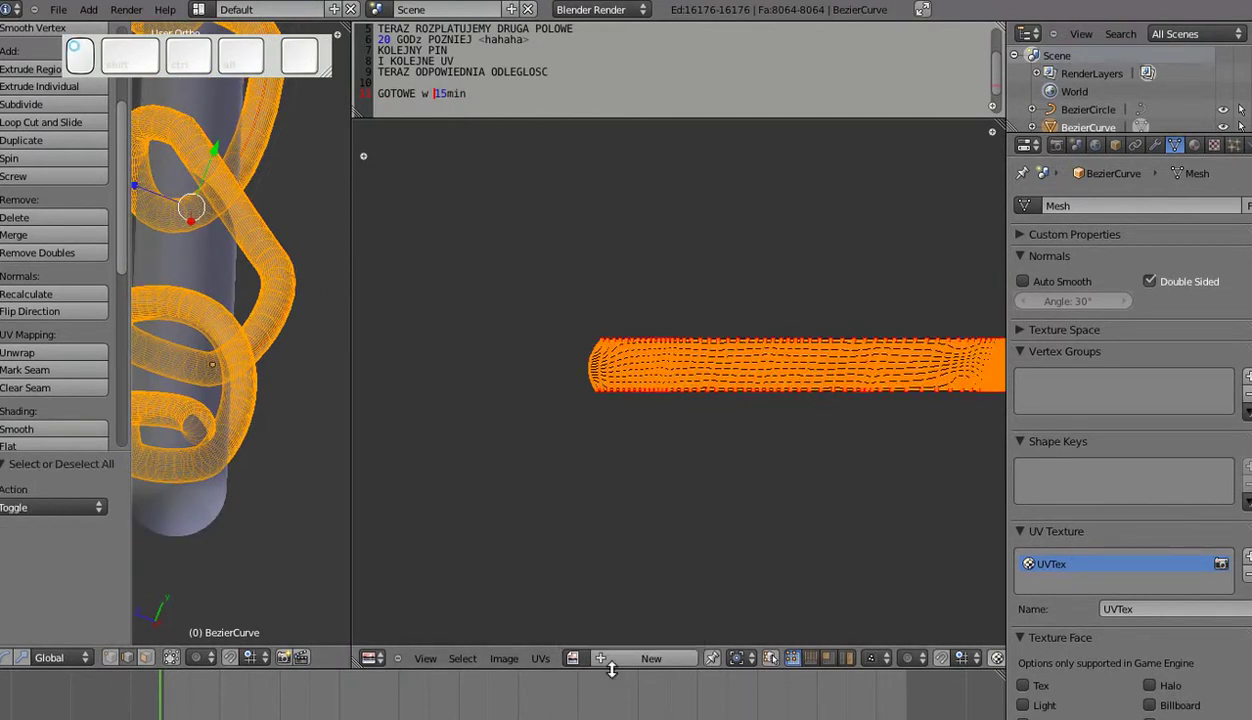
pyautogui.click(651, 658)
pyautogui.click(621, 719)
# Switch the 3D viewport to textured shading to display the image on the coiled tube.
pyautogui.scroll(-4, 176, 640)
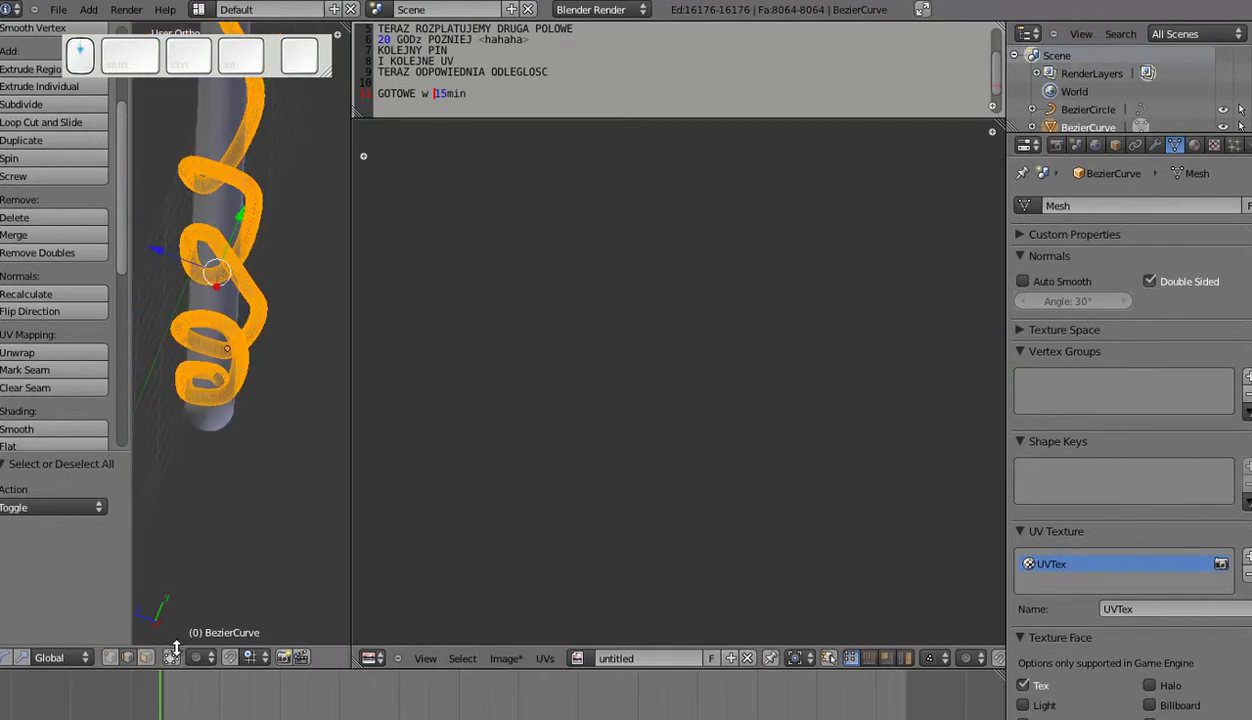
pyautogui.scroll(6, 67, 660)
pyautogui.click(113, 657)
pyautogui.click(130, 581)
pyautogui.scroll(7, 245, 392)
pyautogui.moveTo(259, 412)
pyautogui.keyDown('shift'); pyautogui.mouseDown(button='middle')
pyautogui.moveTo(220, 385)
pyautogui.moveTo(262, 368)
pyautogui.moveTo(250, 454)
pyautogui.moveTo(235, 424)
pyautogui.moveTo(256, 276)
pyautogui.moveTo(146, 458)
pyautogui.mouseUp(button='middle'); pyautogui.keyUp('shift')
# Examine the checker texture along the coiled tube in Object Mode.
pyautogui.press('Tab')
pyautogui.scroll(-5, 220, 383)
pyautogui.scroll(6, 230, 446)
pyautogui.press('Tab')
pyautogui.scroll(-2, 212, 437)
pyautogui.press('Tab')
pyautogui.scroll(-4, 228, 443)
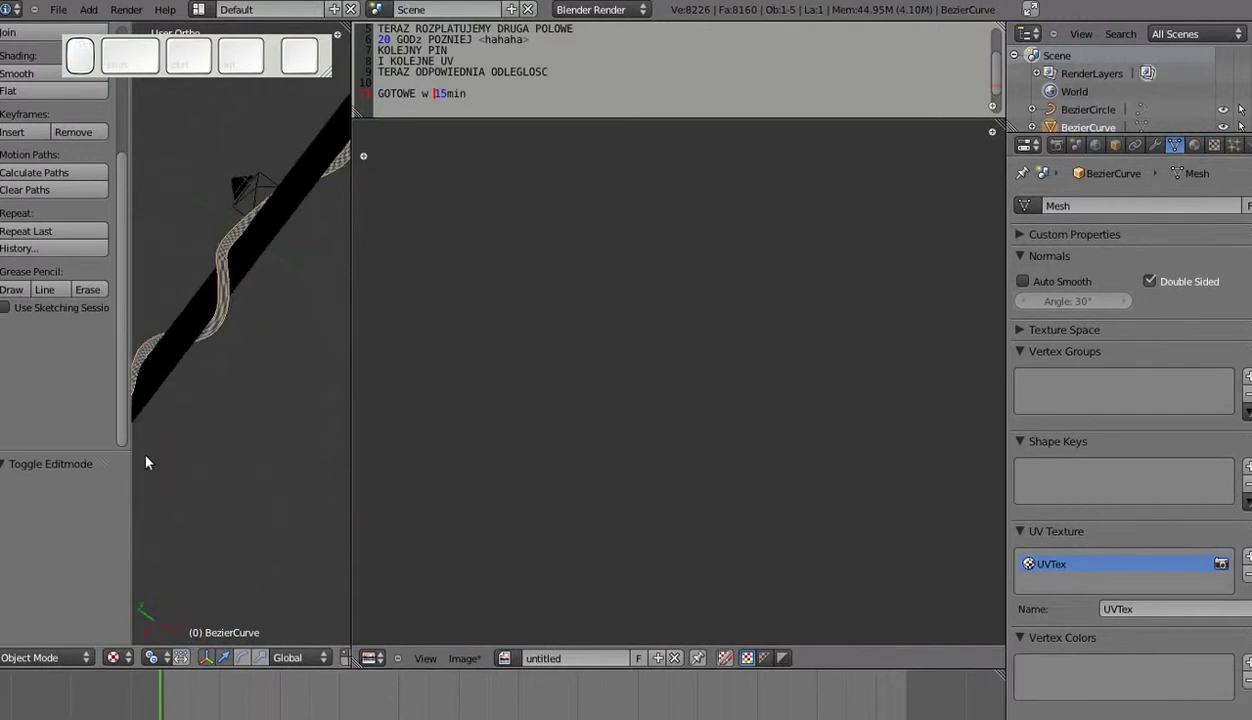
pyautogui.scroll(3, 186, 325)
# Examine the point spacing along both pinned edges of the UV strip, and compare it with the checker texture on the tube in Object Mode.
pyautogui.press('Tab')
pyautogui.scroll(-5, 660, 450)
pyautogui.keyDown('shift'); pyautogui.moveTo(735, 595); pyautogui.dragTo(650, 394, button='middle'); pyautogui.keyUp('shift')
pyautogui.scroll(-7, 650, 394)
pyautogui.keyDown('shift'); pyautogui.moveTo(685, 260); pyautogui.dragTo(701, 394, button='middle'); pyautogui.keyUp('shift')
pyautogui.scroll(9, 703, 394)
pyautogui.press('a')
pyautogui.scroll(3, 719, 350)
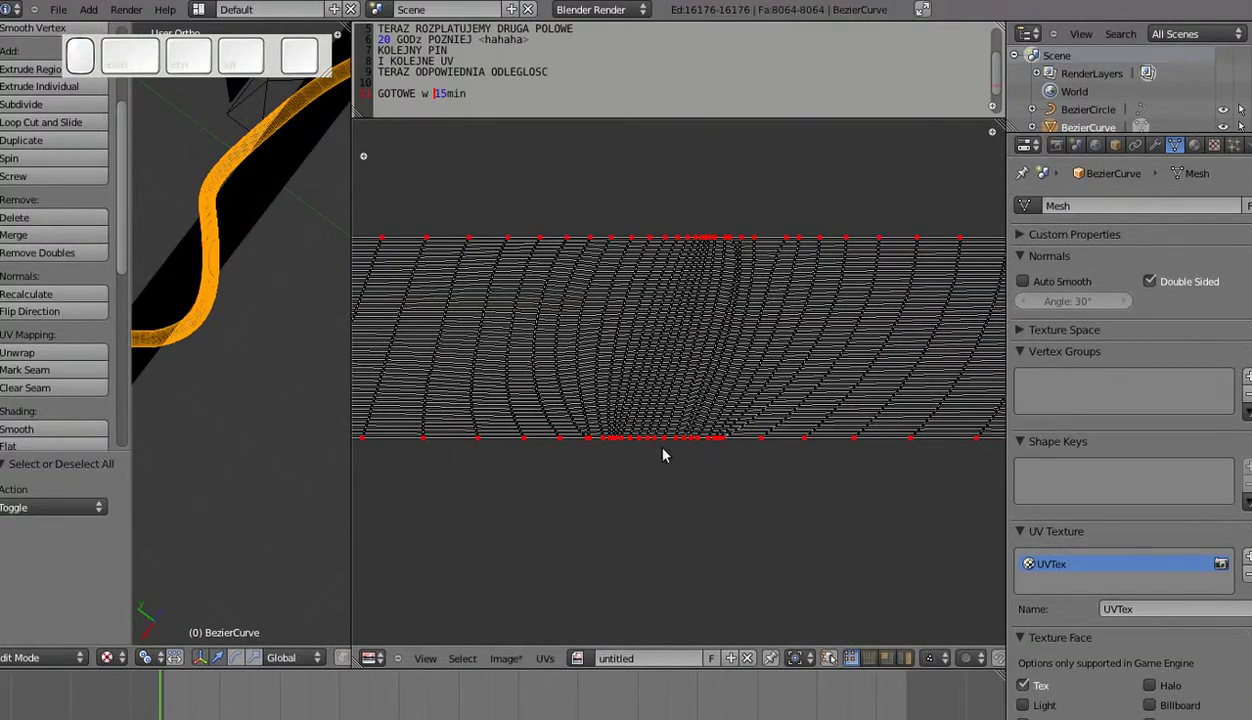
pyautogui.press('Tab')
pyautogui.keyDown('shift'); pyautogui.moveTo(243, 307); pyautogui.dragTo(489, 192, button='middle'); pyautogui.keyUp('shift')
# Add a note below the GOTOWE line, separated by a blank line, beginning JEZELI NIE WYROWNAMY ODLEGLOSCI TO TEKSTURA.
pyautogui.click(505, 92)
pyautogui.press('Return')
pyautogui.press('Return')
pyautogui.write('JEZELI ODSTEM')
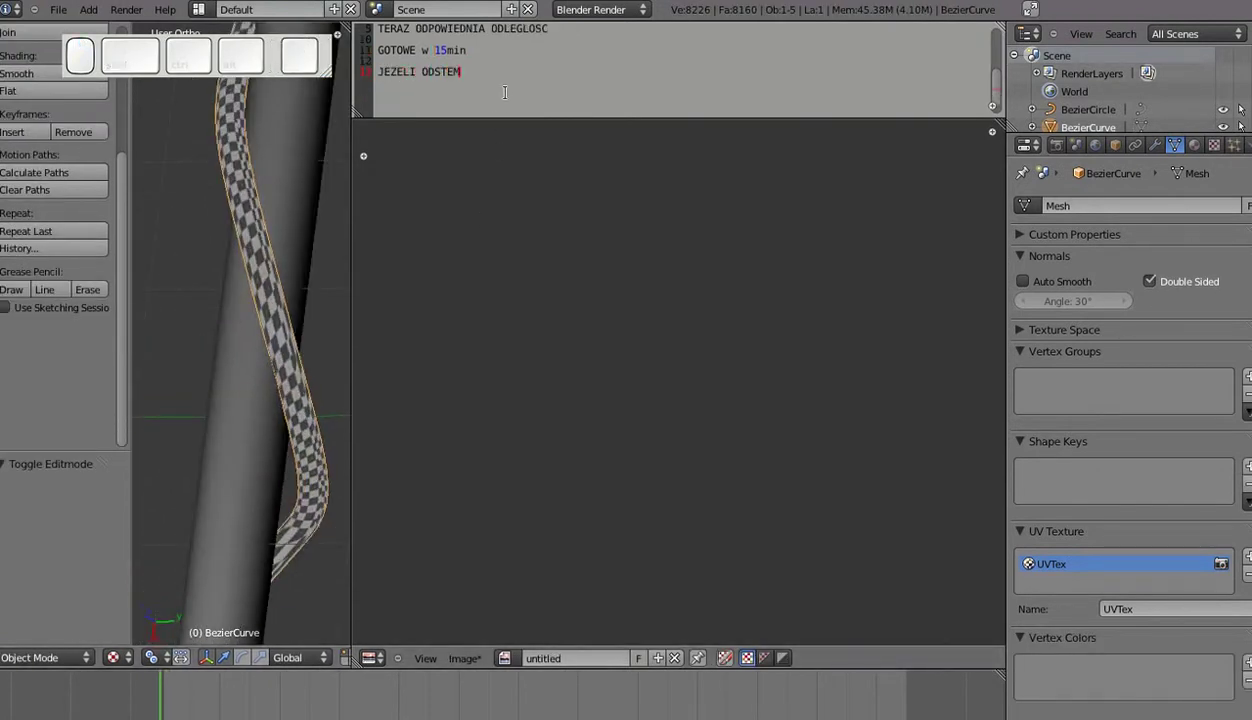
pyautogui.press('BackSpace')
pyautogui.press('BackSpace')
pyautogui.press('BackSpace')
pyautogui.press('BackSpace')
pyautogui.press('BackSpace')
pyautogui.press('BackSpace')
pyautogui.write('NIE WYROWNAMY ODLEGLOSCI TO')
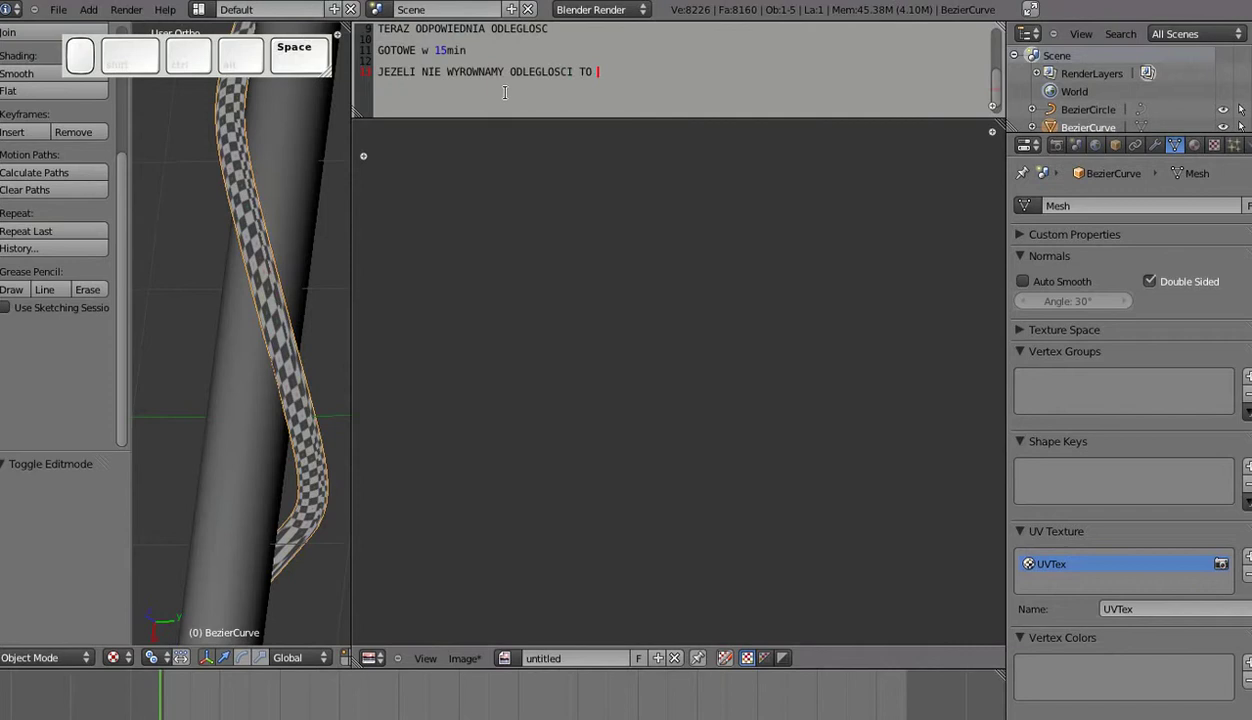
pyautogui.write('RA BE')
pyautogui.press('BackSpace')
pyautogui.press('BackSpace')
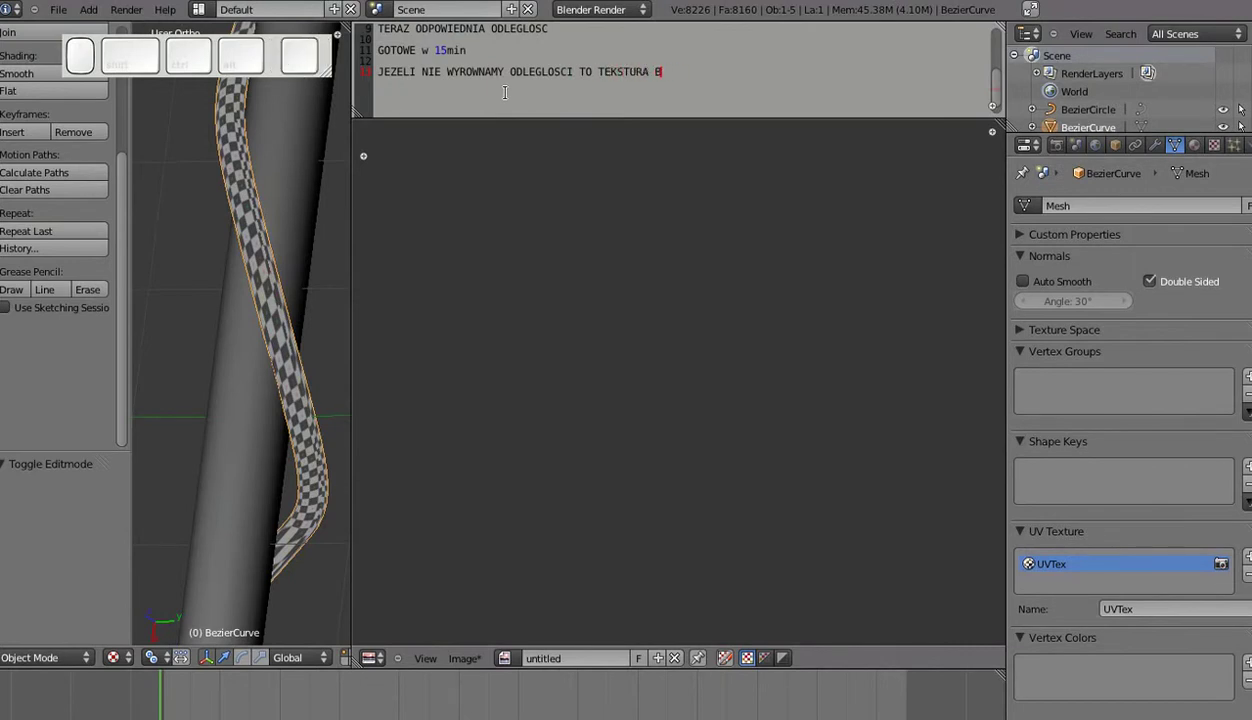